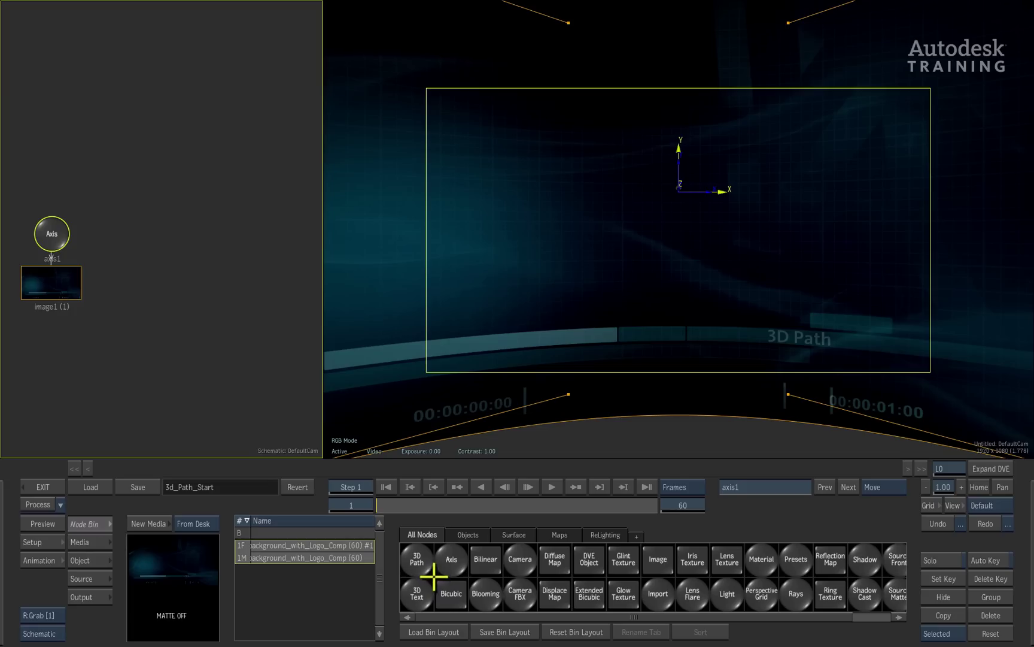
- Add a 3D Path node and draw a five-vertex W-shaped wave across the frame
click(417, 560)
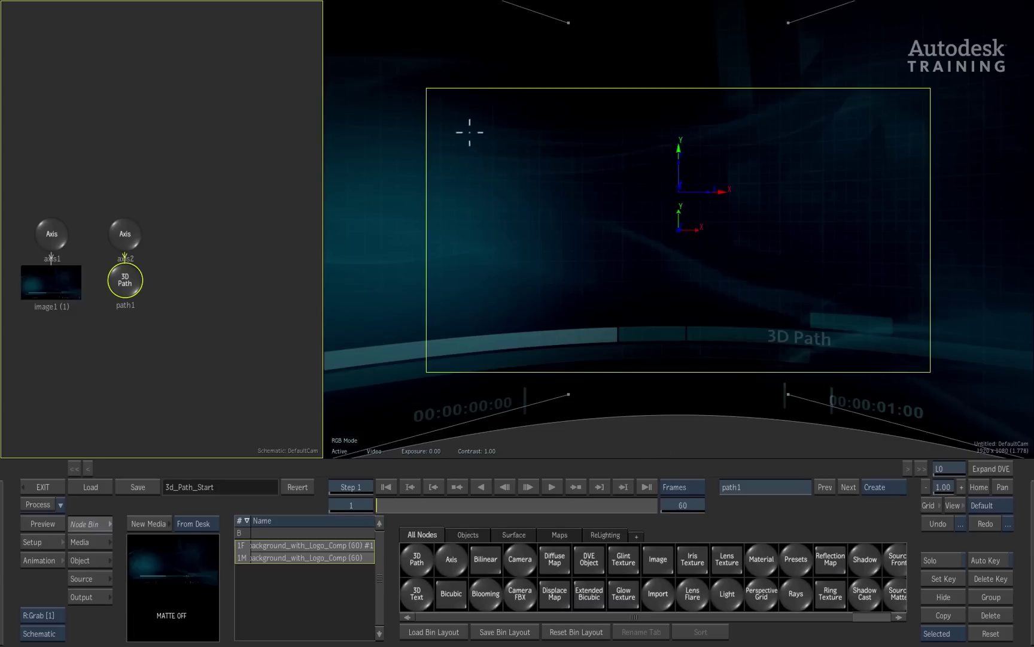
click(473, 136)
click(562, 252)
click(704, 209)
click(684, 132)
click(802, 265)
click(904, 230)
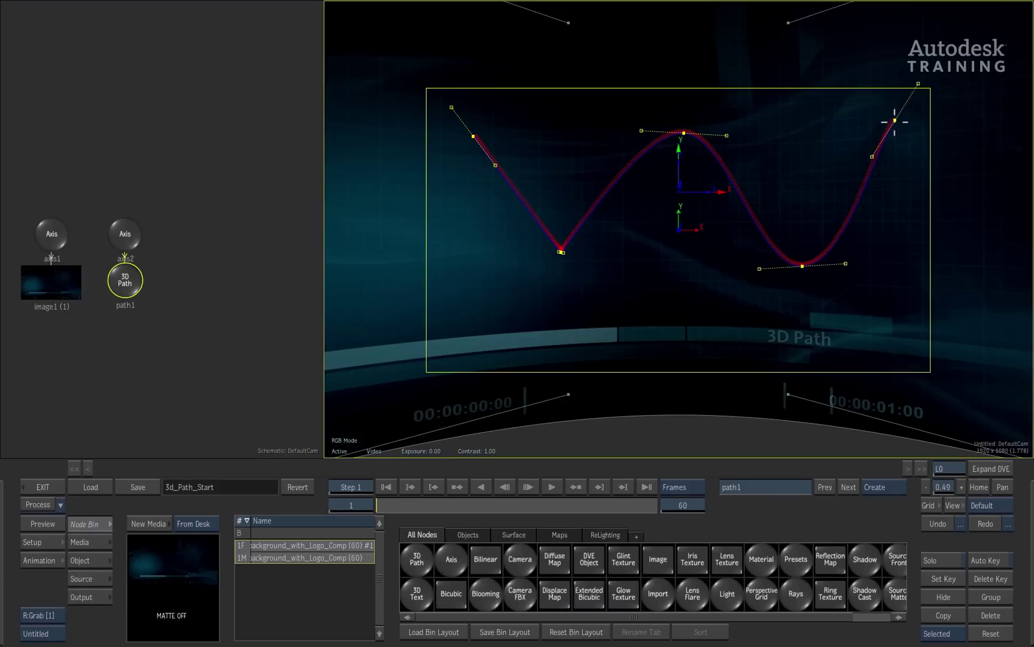
click(897, 124)
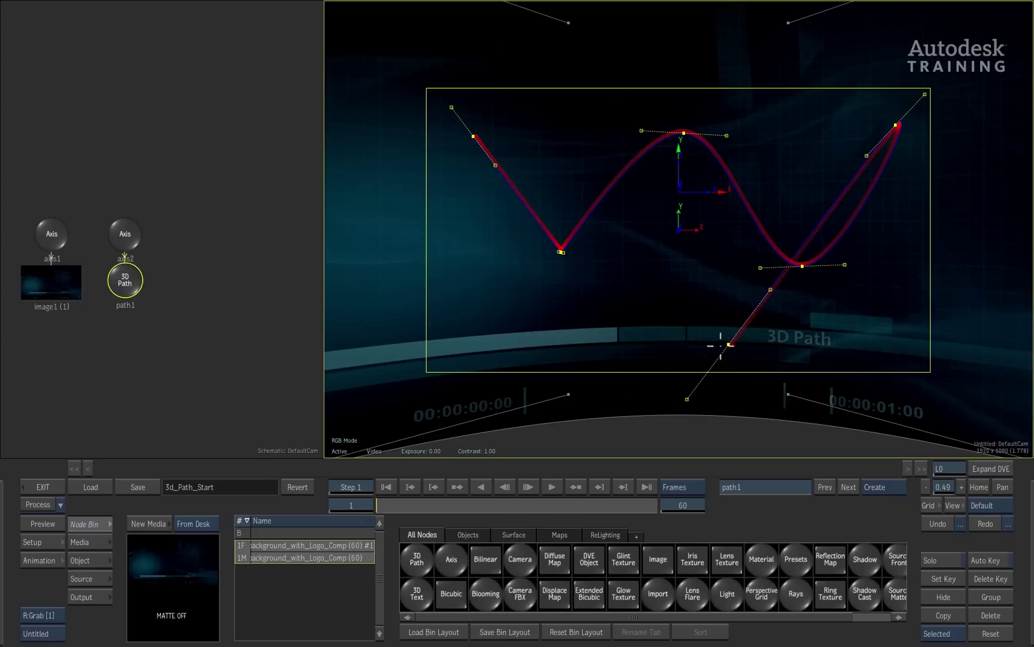
click(748, 211)
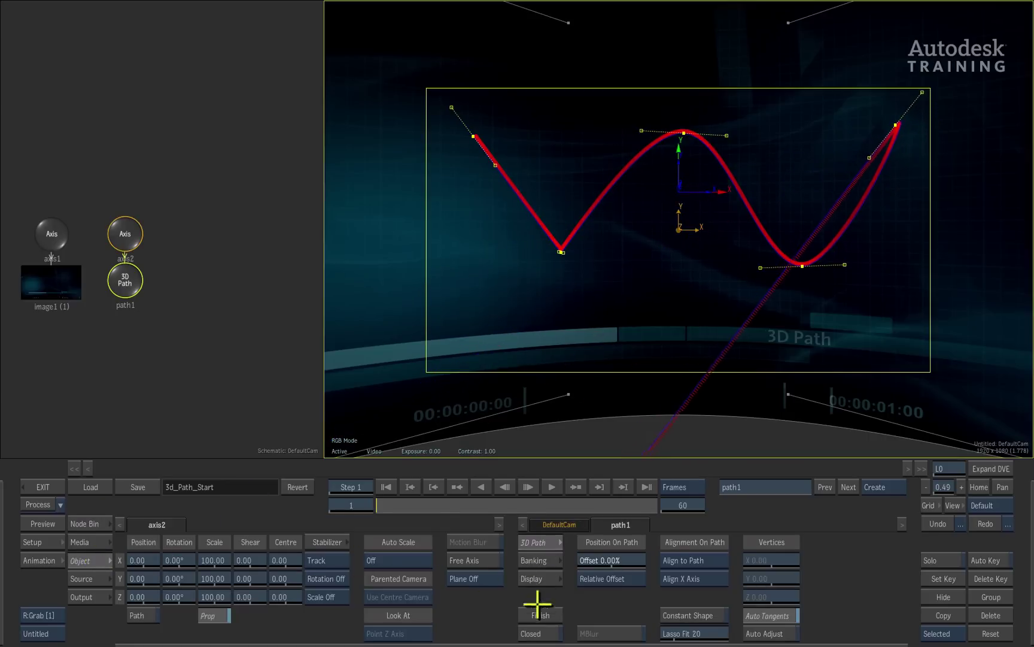
- Finish the path and smooth its start, dip, peak and end tangents into an even wave
click(542, 614)
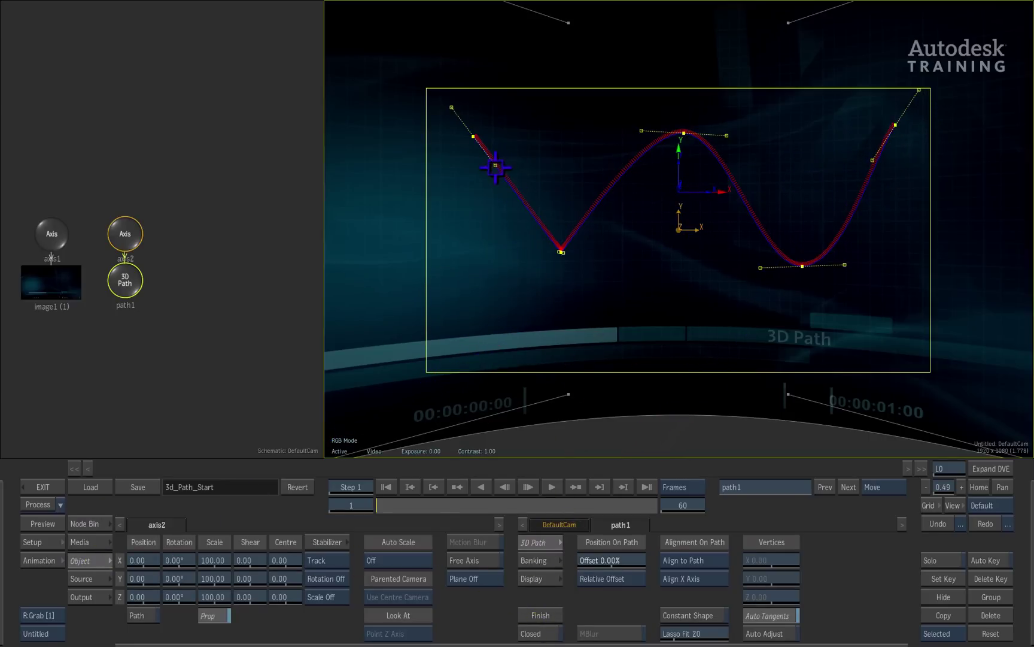
drag(495, 166, 519, 137)
drag(563, 252, 612, 252)
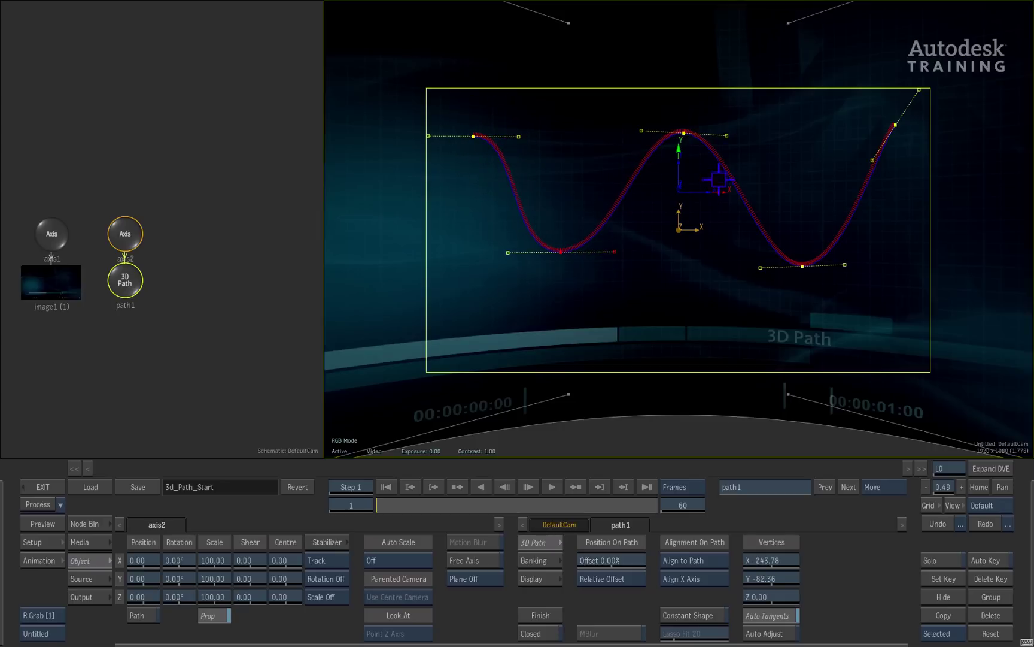
drag(727, 136, 745, 131)
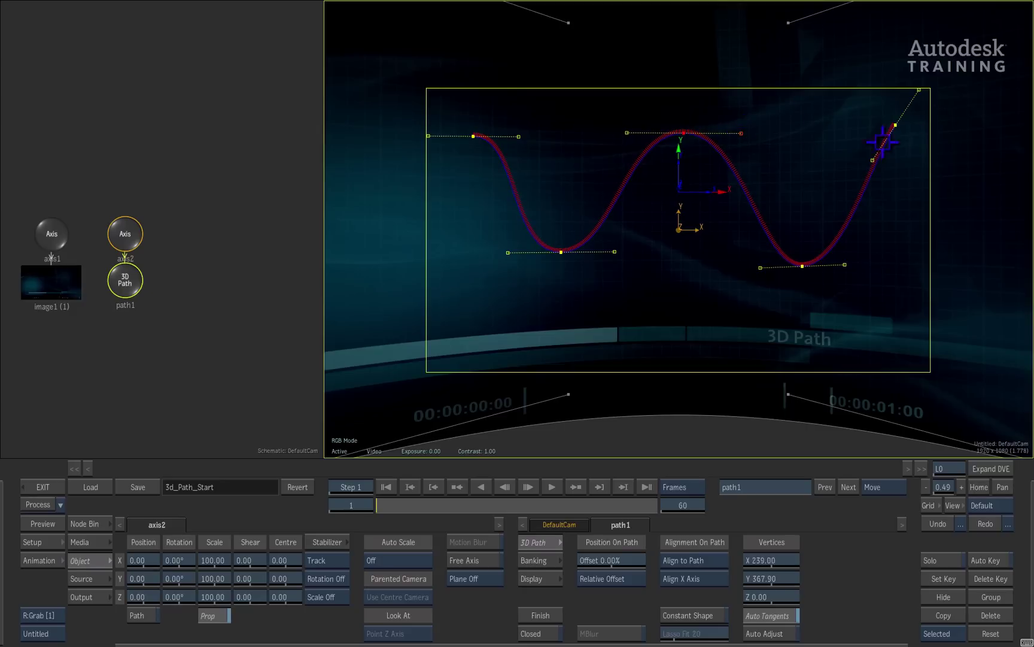
drag(873, 160, 858, 127)
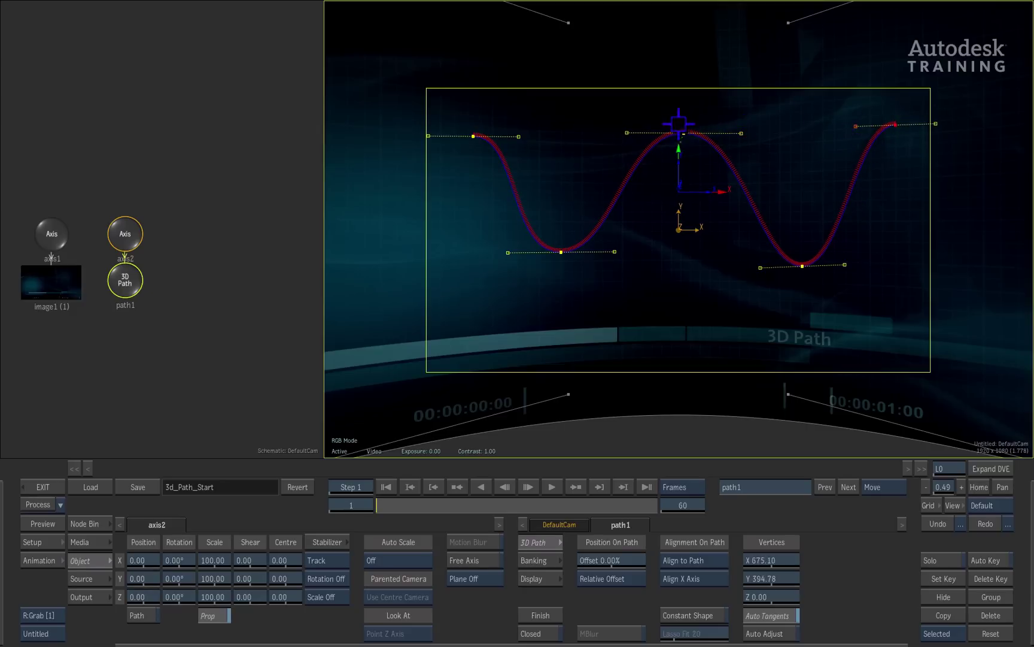
drag(684, 133, 681, 131)
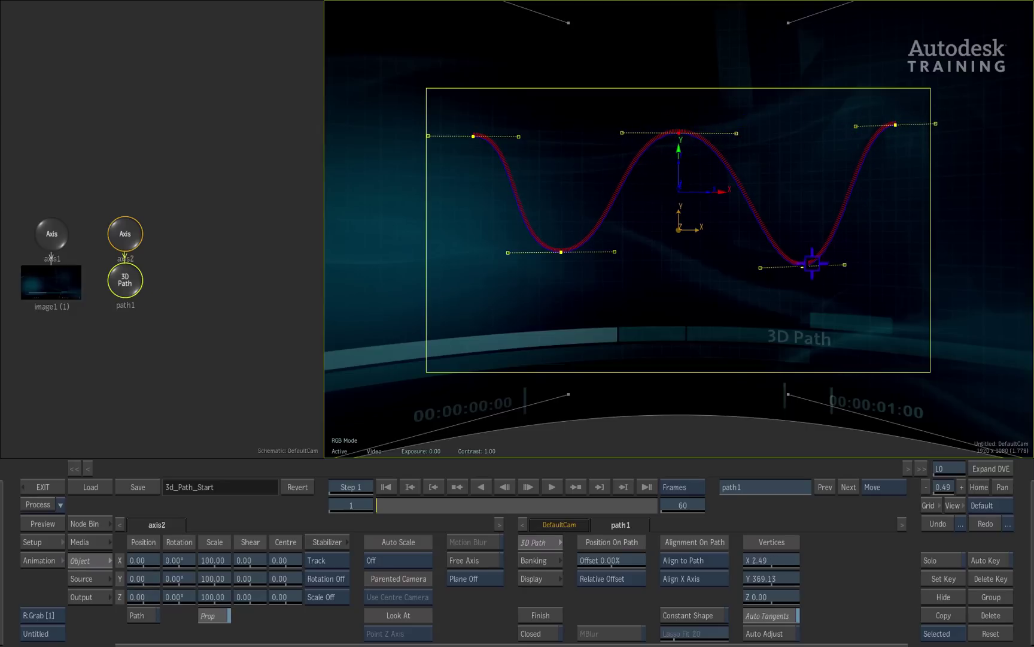
- Select the right trough vertex and make the schematic panel the active view
click(808, 264)
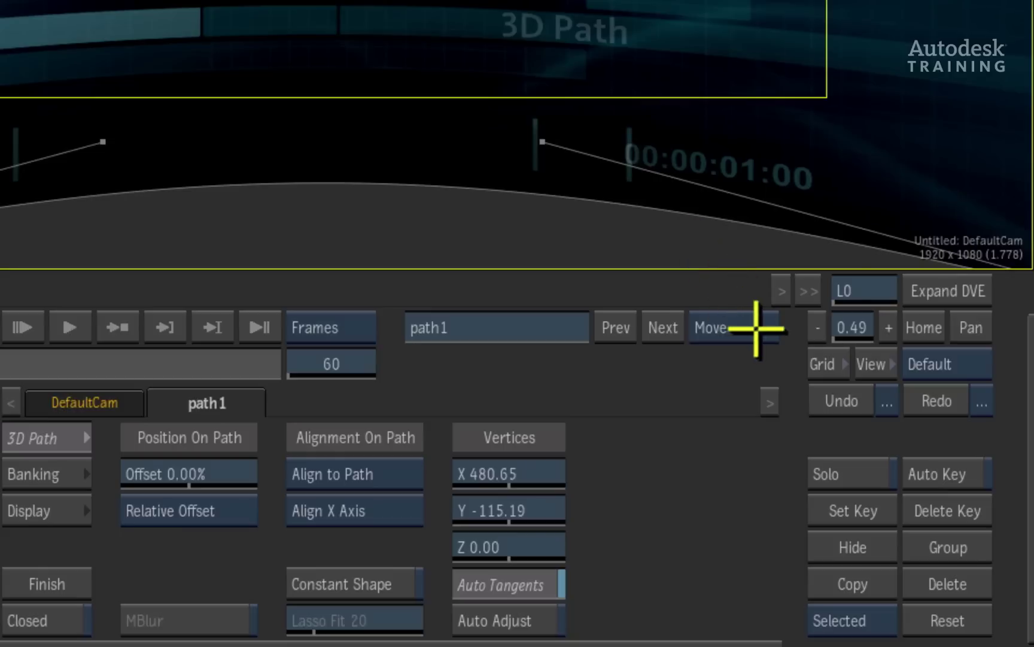
click(895, 487)
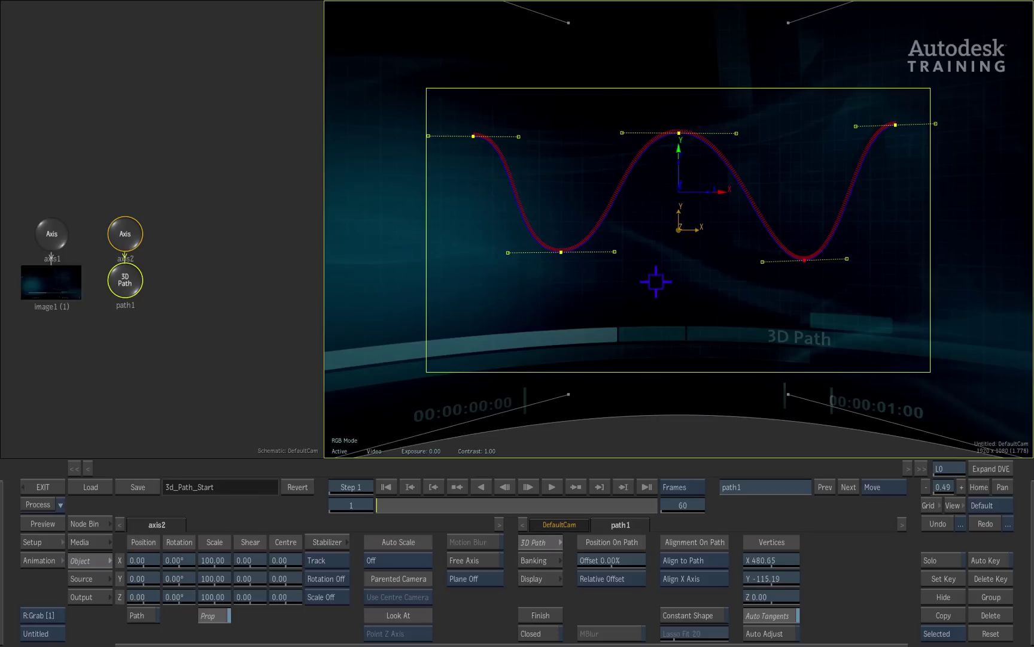
click(246, 304)
- In a zoomed-out Top view, box-select the trough vertices and set their Z to -231
key(shift+4)
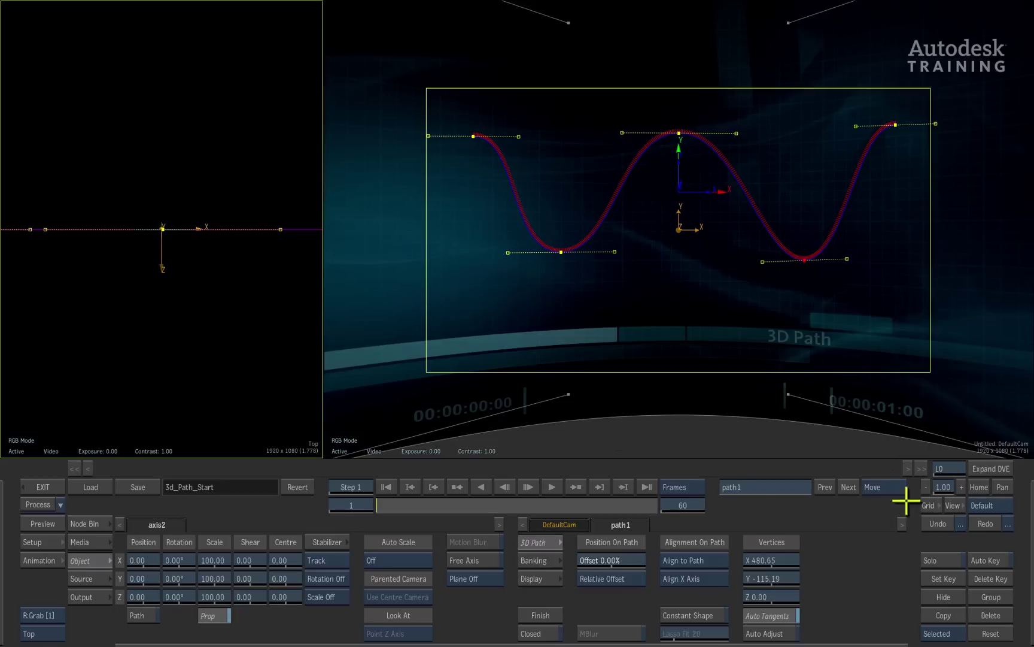
drag(945, 490, 898, 505)
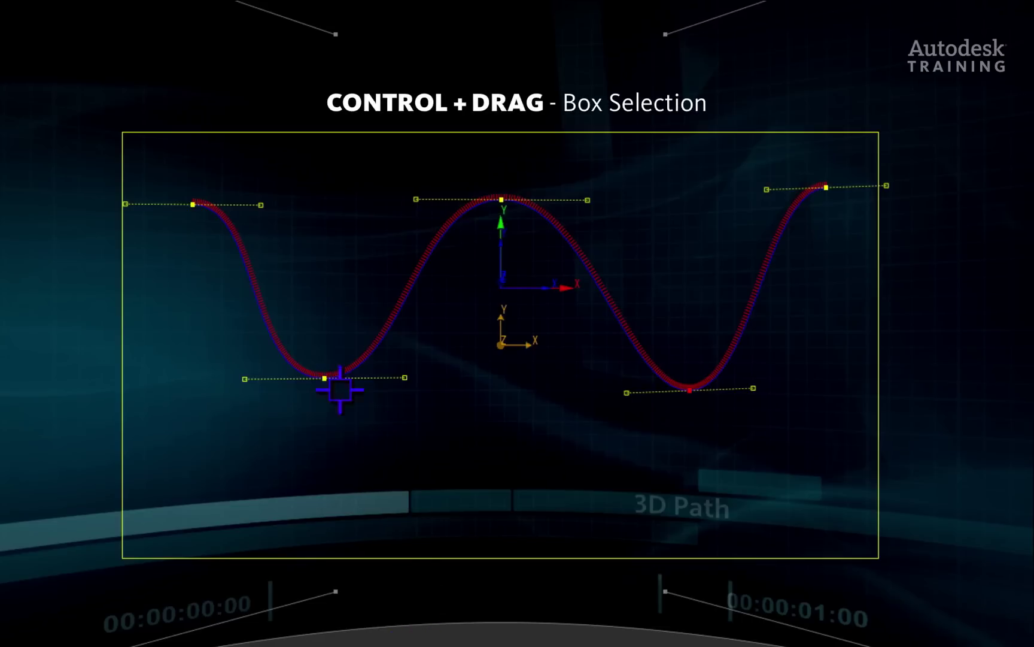
drag(180, 307, 788, 437)
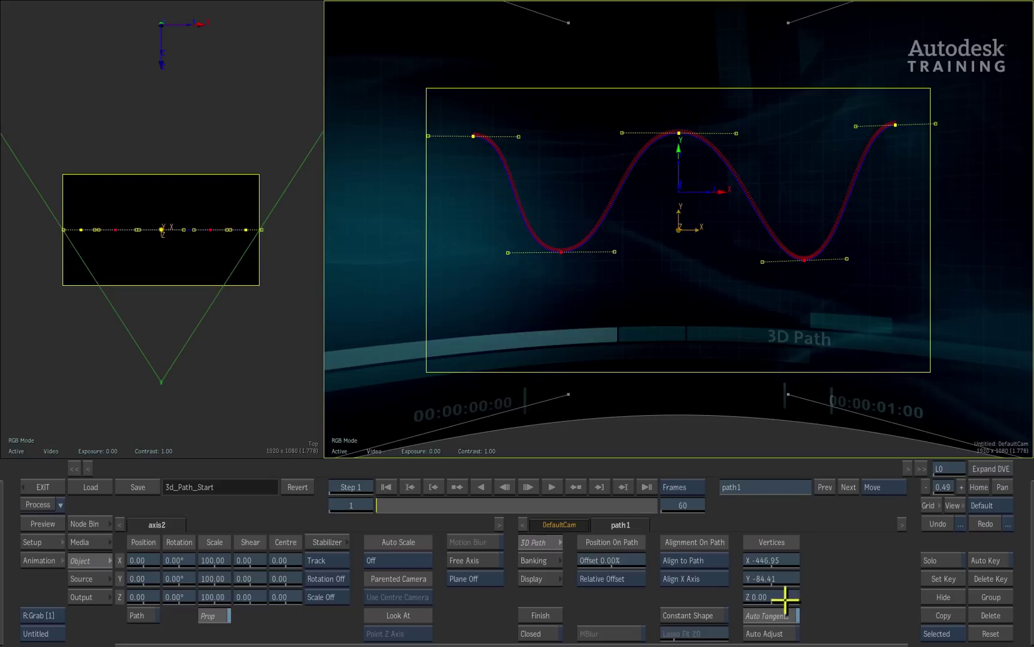
drag(659, 570, 514, 570)
drag(687, 597, 719, 584)
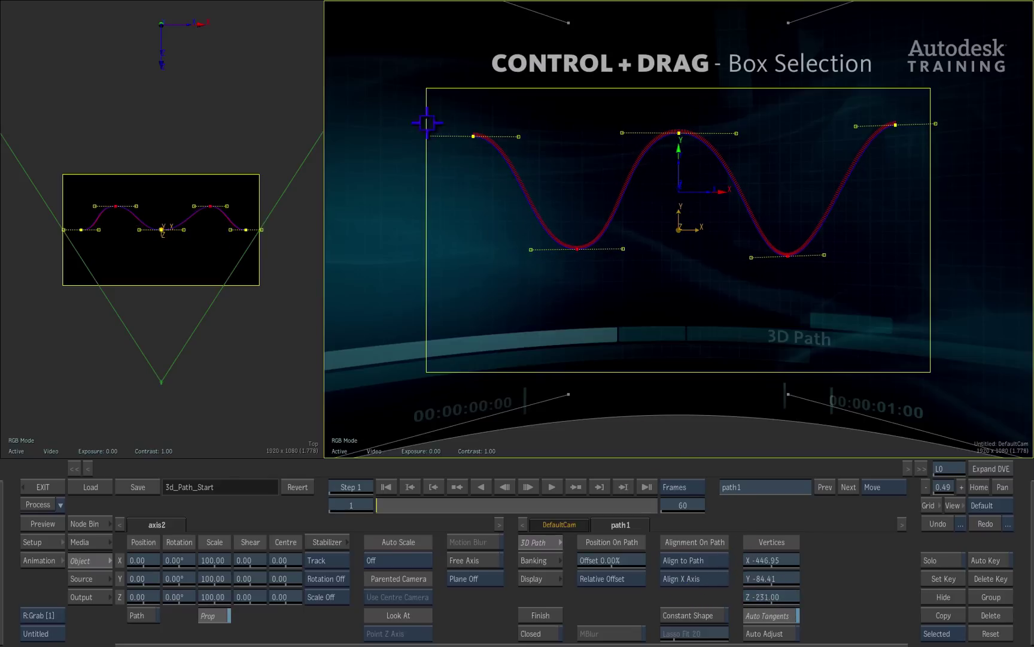
- Box-select the peak vertices, set their Z to 205, and undo the accidental camera move
drag(460, 118, 917, 162)
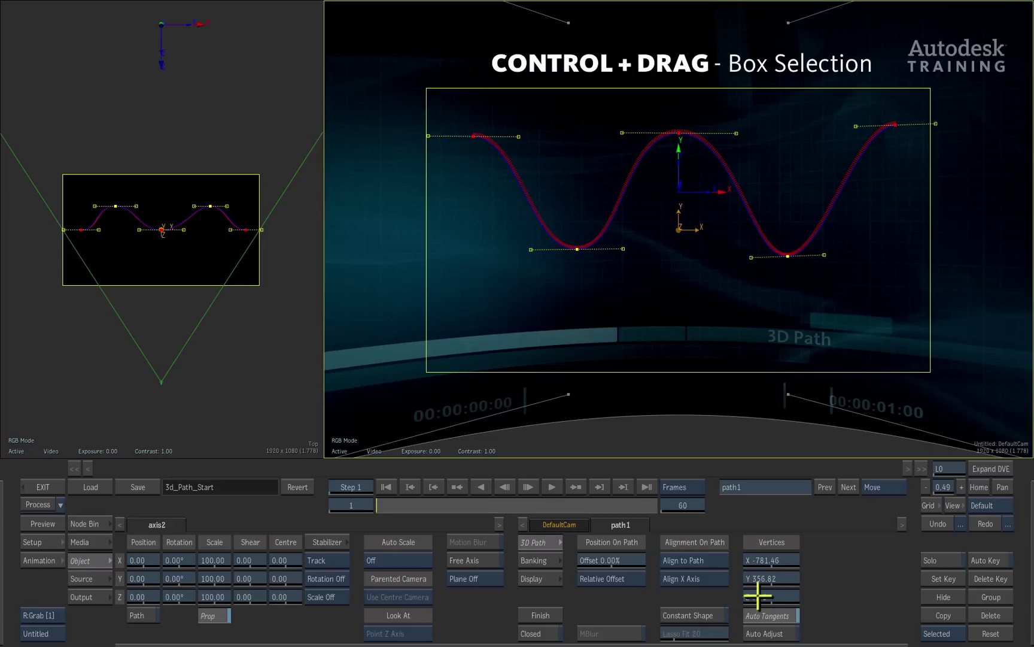
drag(750, 596, 792, 590)
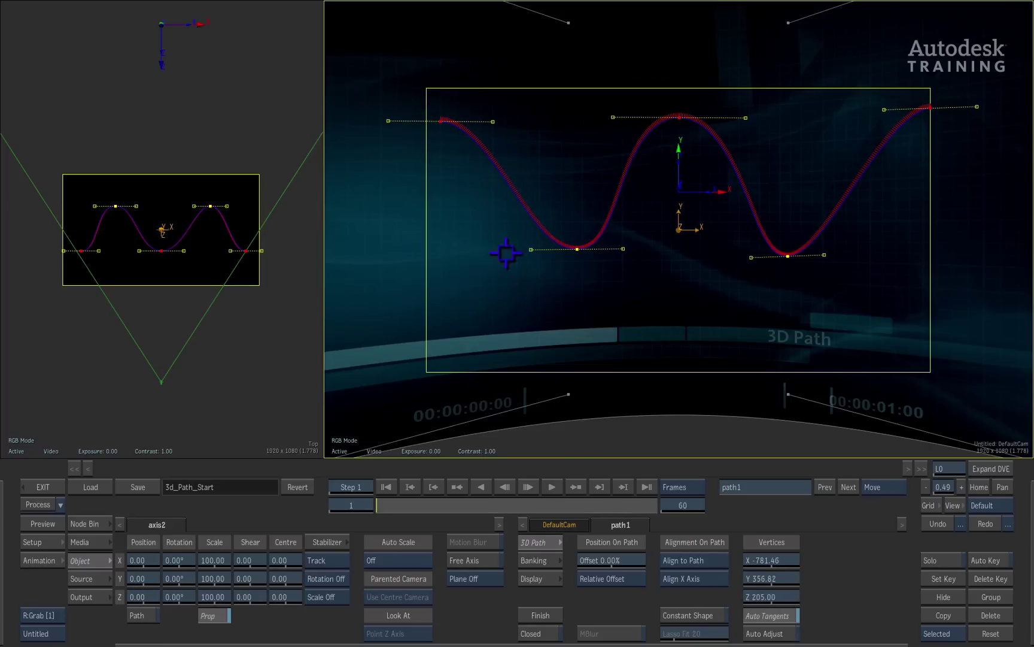
drag(161, 383, 182, 388)
key(super+z)
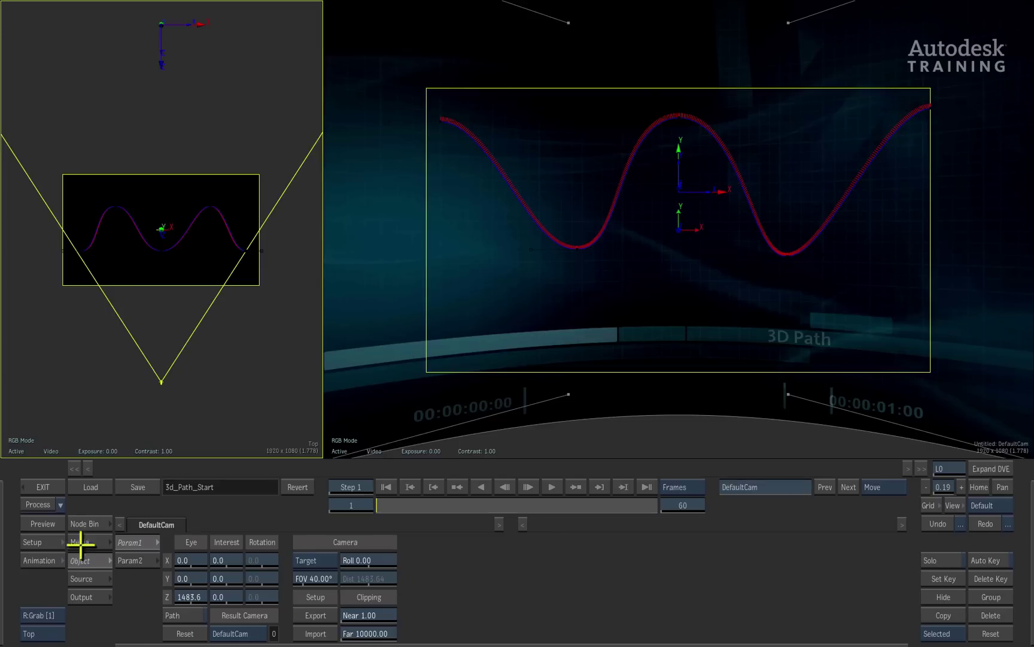
- Add a 3D Text node from the Node Bin and select its placeholder word 'Text' for editing
key(Escape)
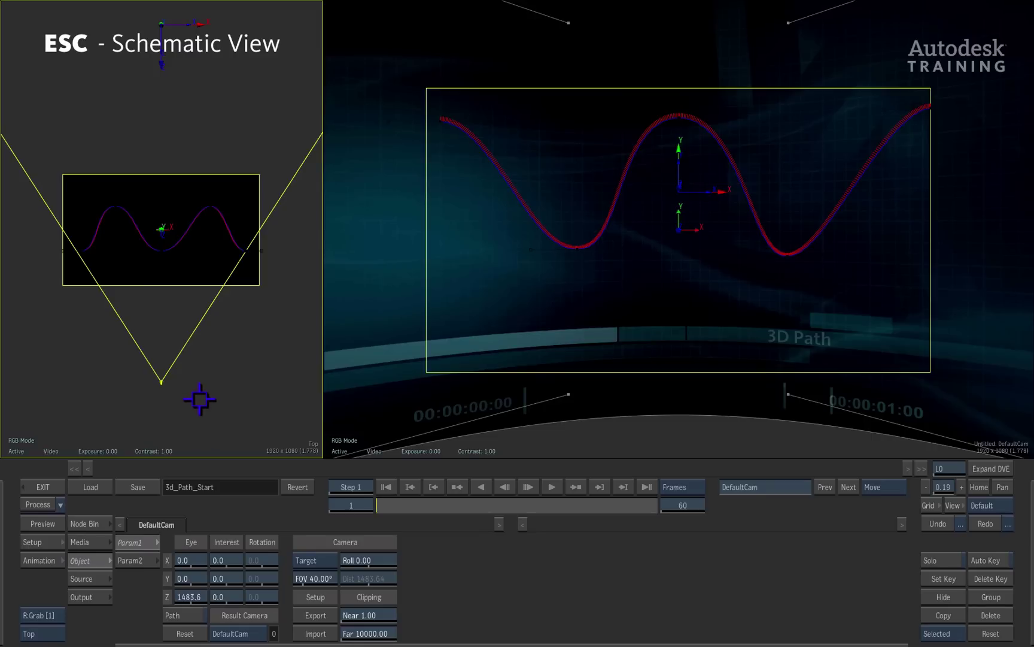
key(Escape)
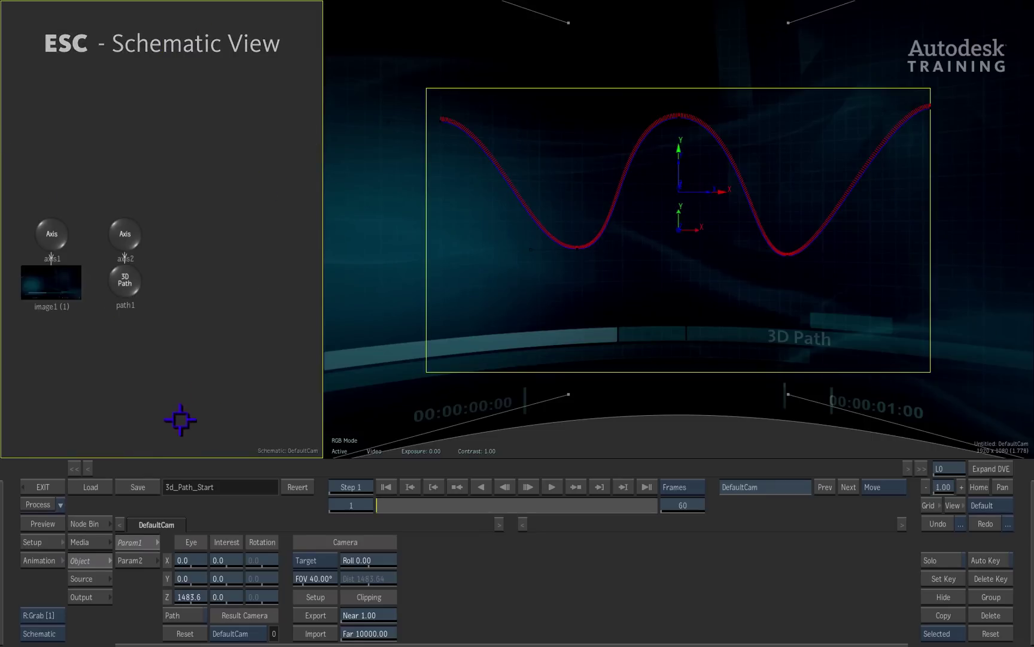
click(94, 522)
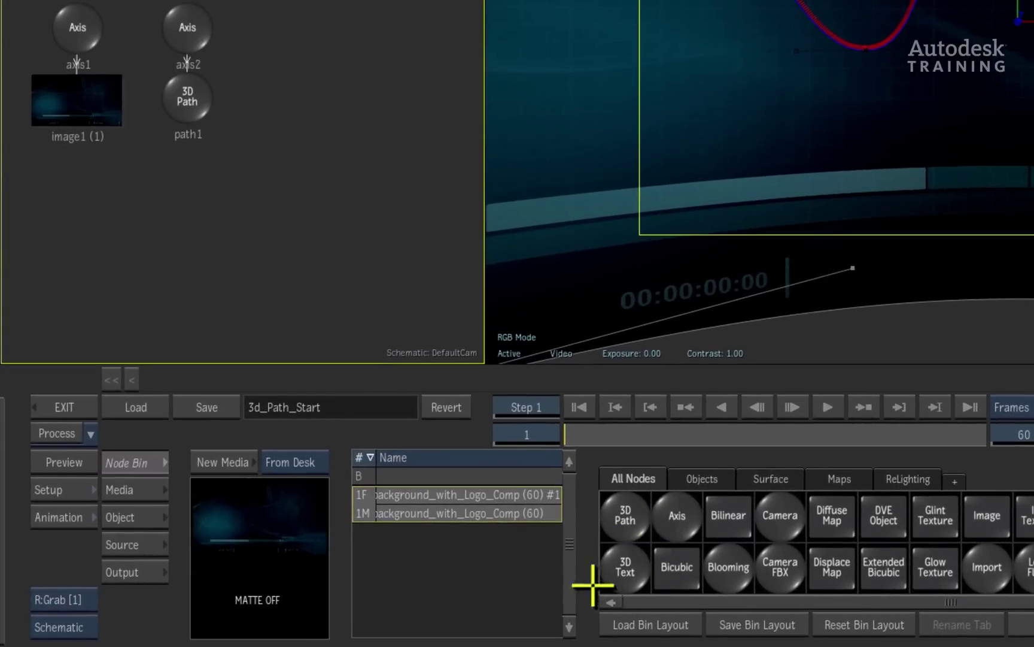
double_click(623, 568)
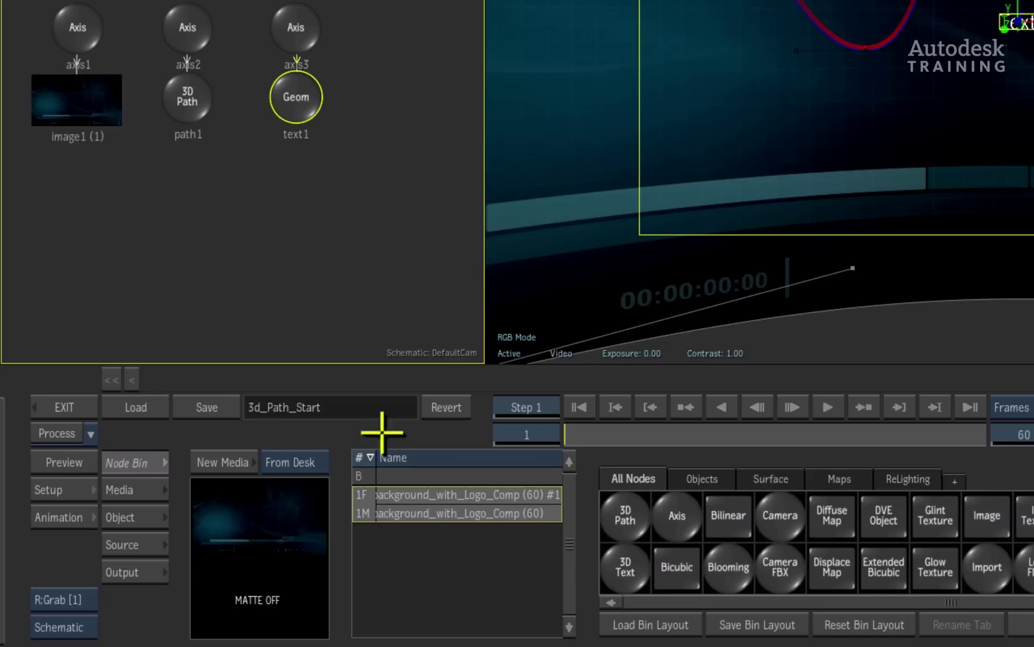
double_click(288, 98)
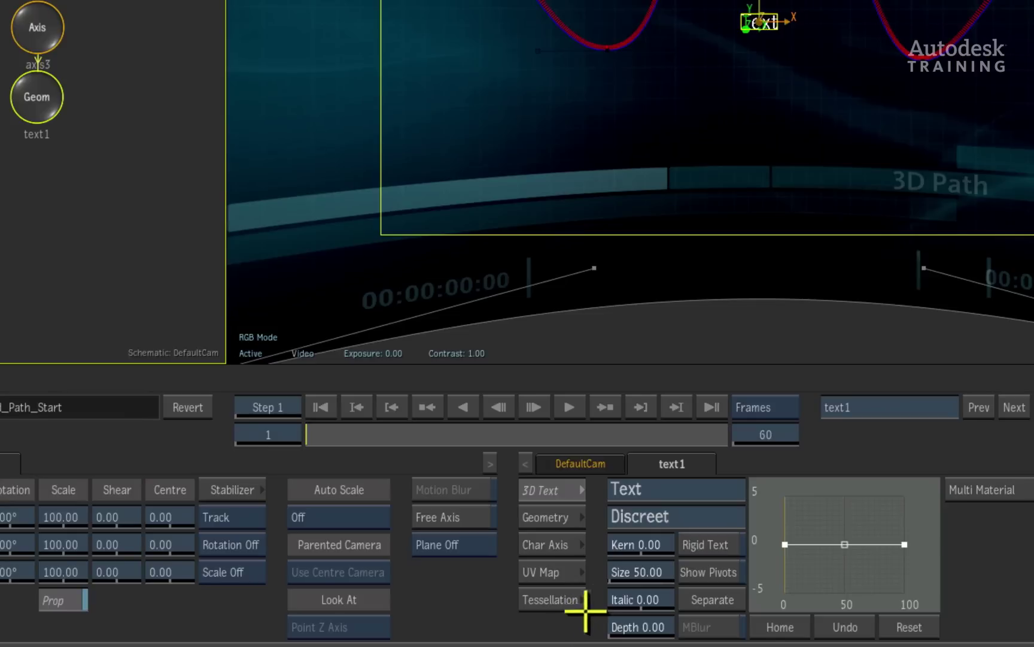
click(709, 491)
double_click(268, 489)
- Change the text to 'I love 3D paths' with size 200 and depth 20
key(BackSpace)
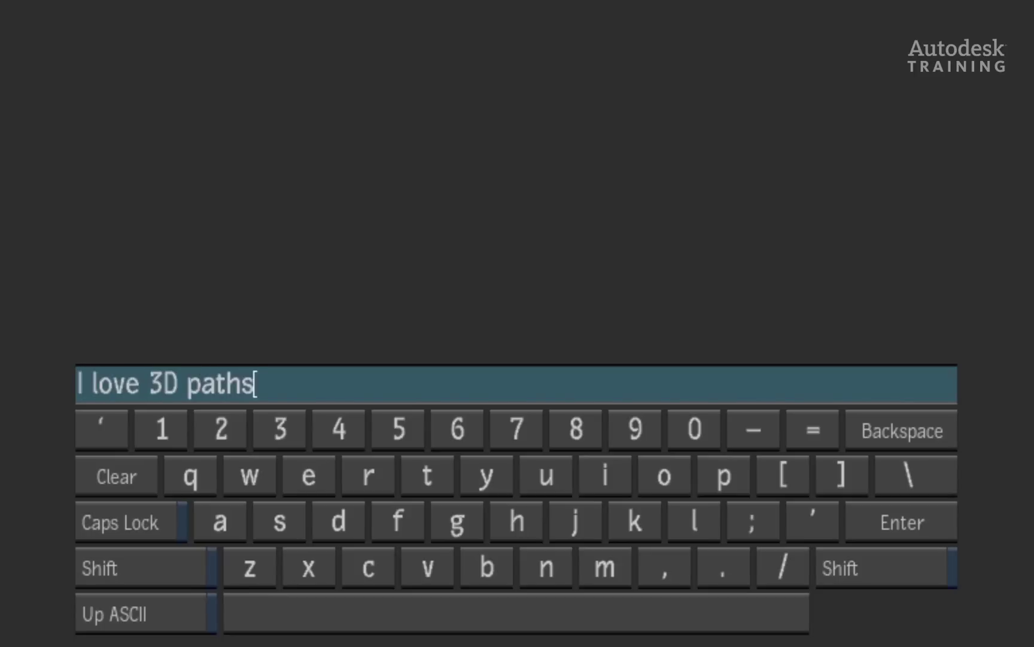
key(Return)
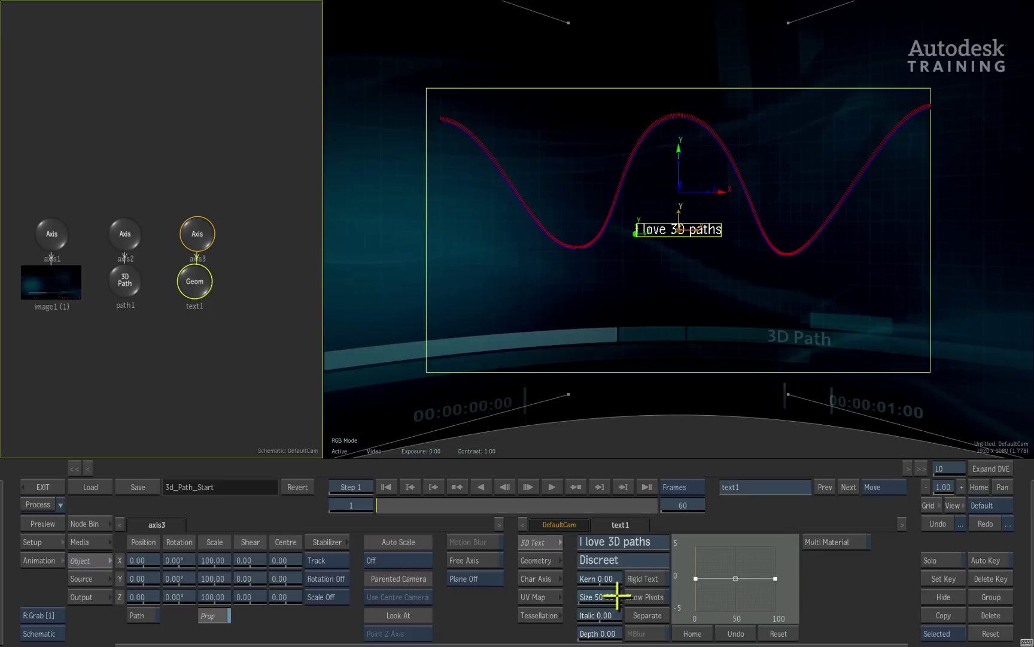
drag(617, 596, 621, 578)
click(607, 632)
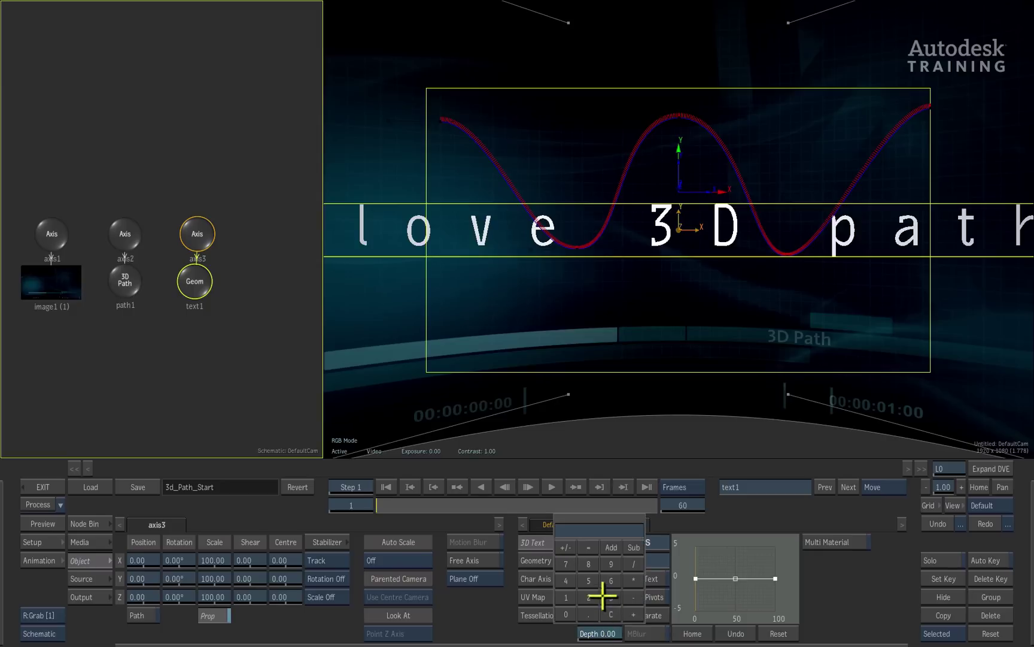
key(Return)
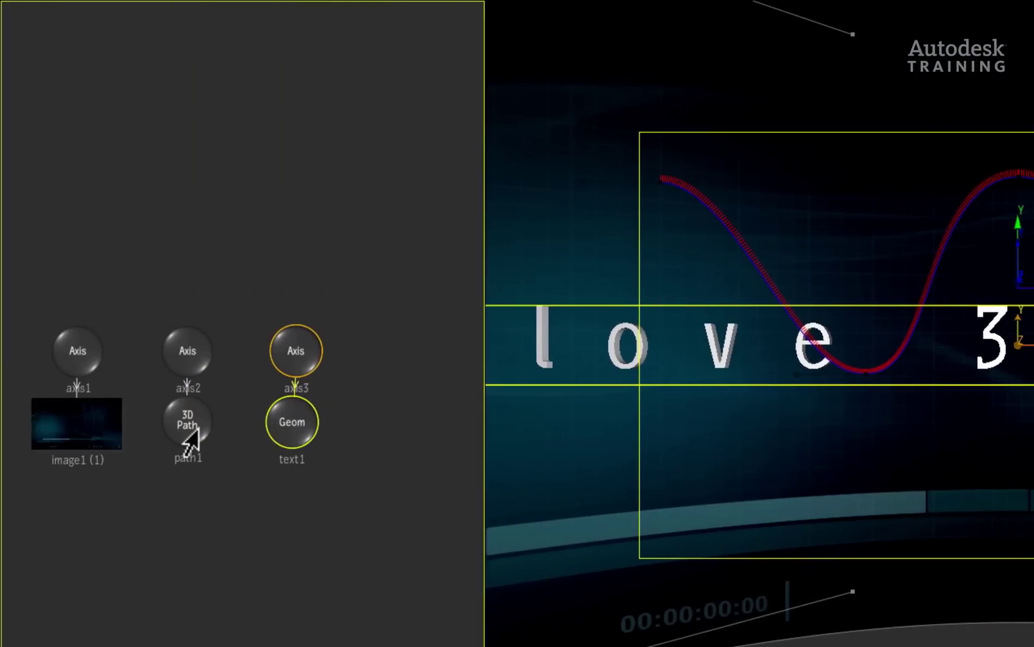
- Link the 3D Path node's output to the text's axis3 node in the schematic
drag(239, 326, 290, 353)
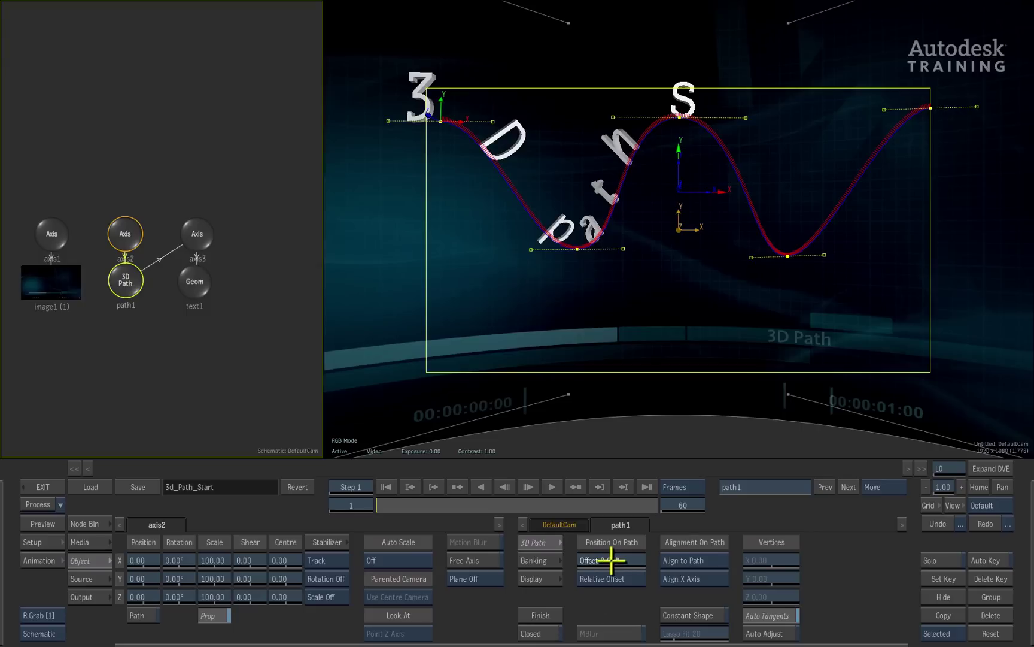
- With Auto Key on, keyframe path1's Offset to about -54% at frame 60, then scrub back to review
drag(611, 560, 622, 539)
click(984, 560)
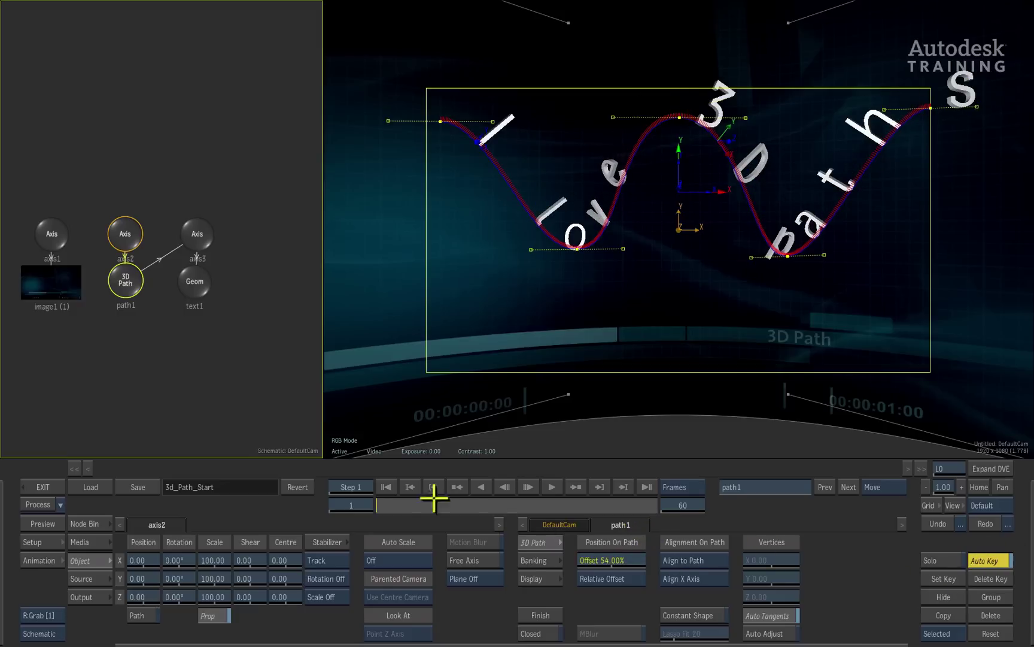
drag(602, 556, 657, 545)
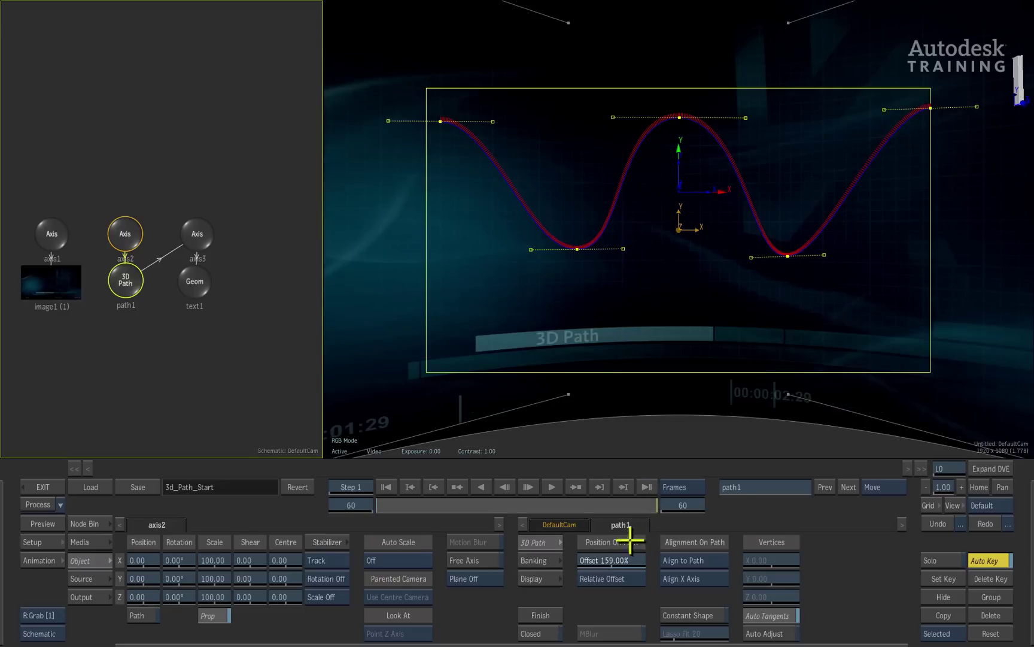
drag(635, 558, 539, 540)
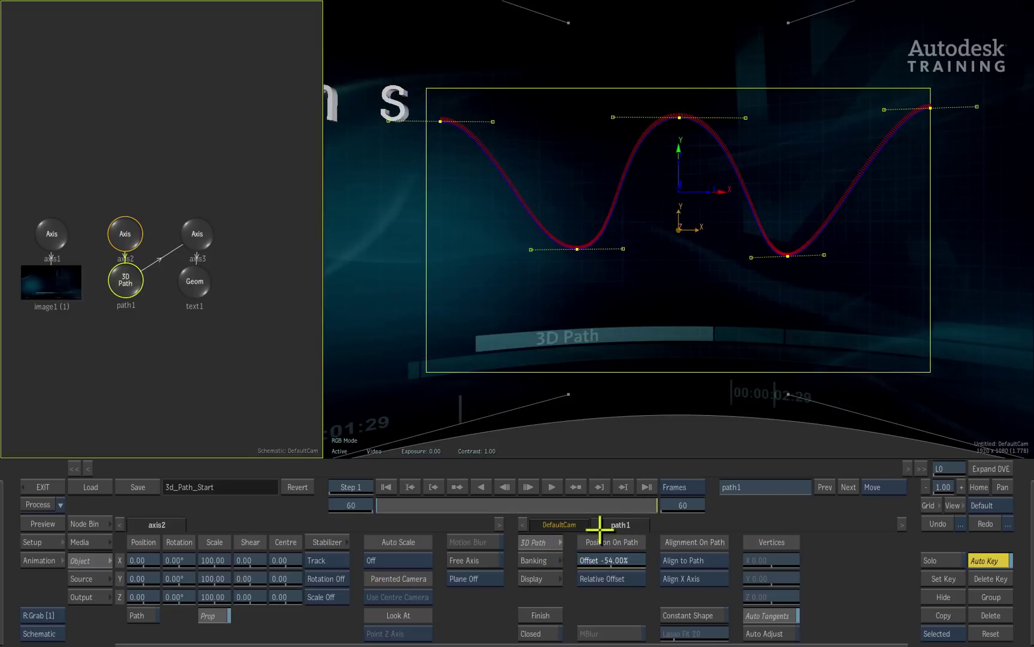
drag(636, 505, 363, 494)
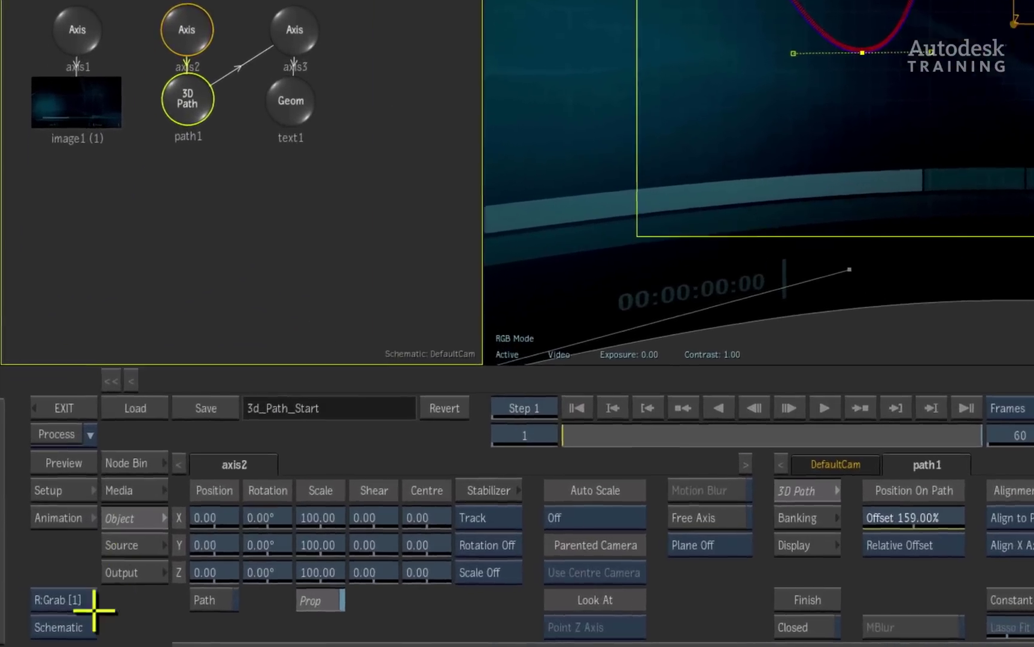
- Set the left viewport to Top view and keyframe the camera left at frame 1, right at frame 60
click(57, 634)
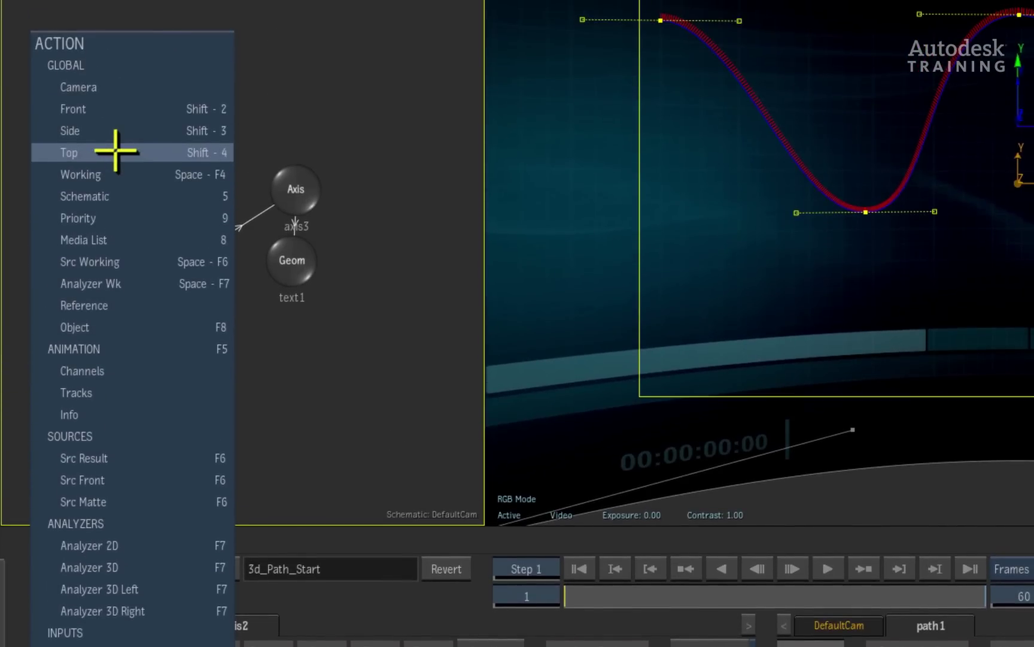
click(116, 152)
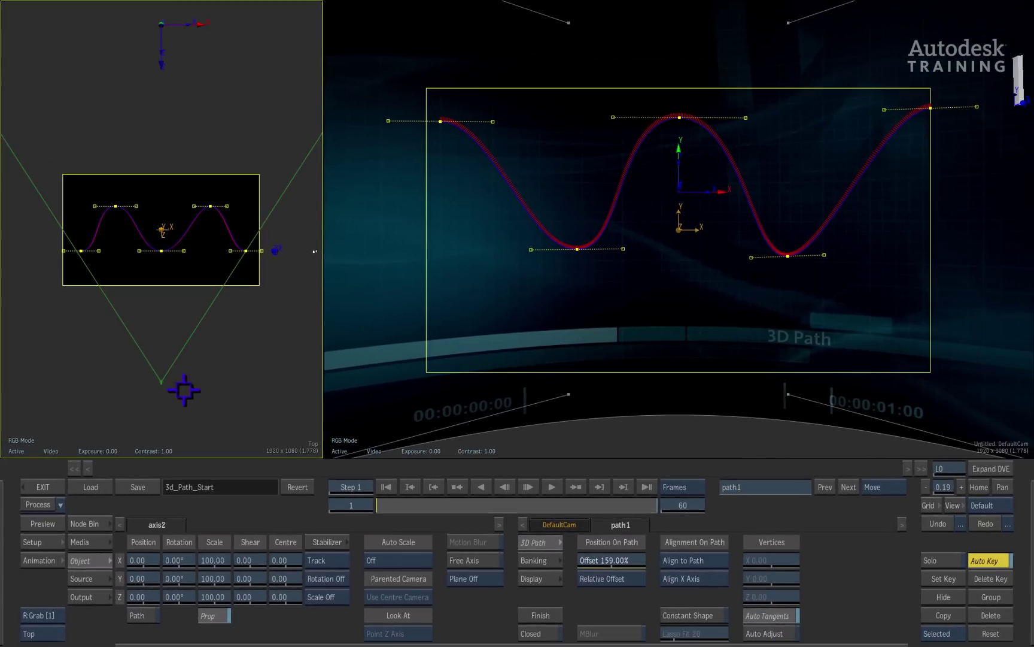
drag(160, 384, 89, 375)
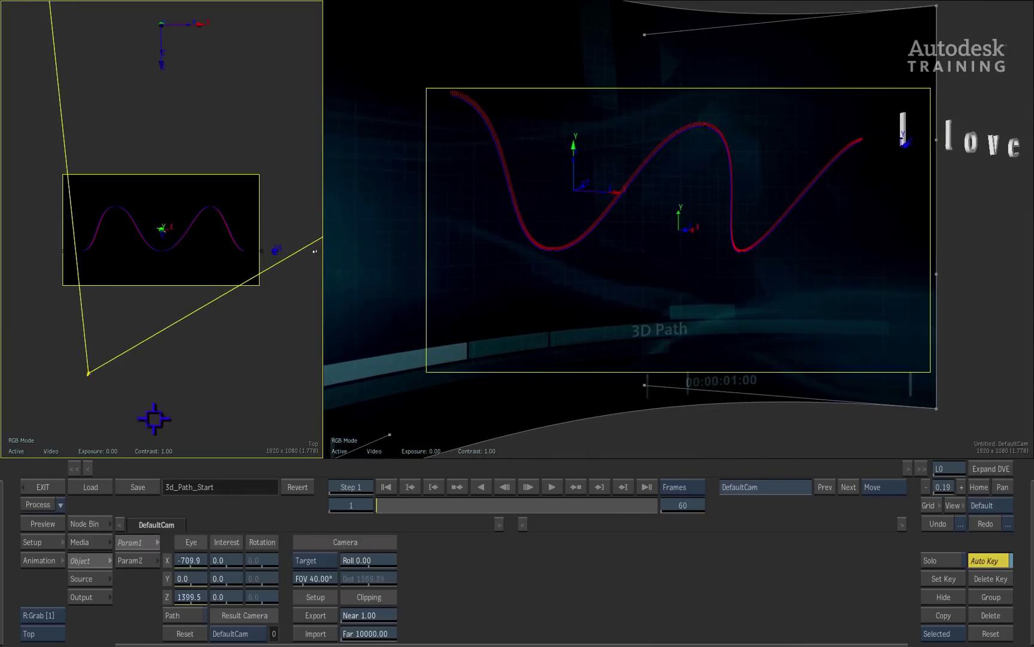
click(626, 489)
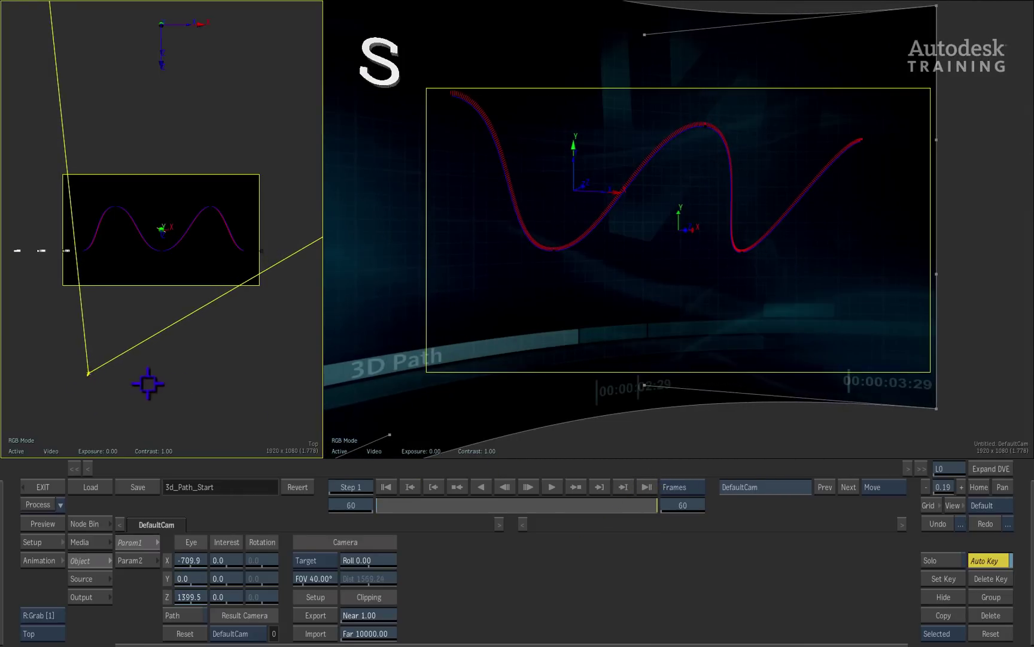
drag(89, 374, 226, 358)
drag(646, 504, 446, 500)
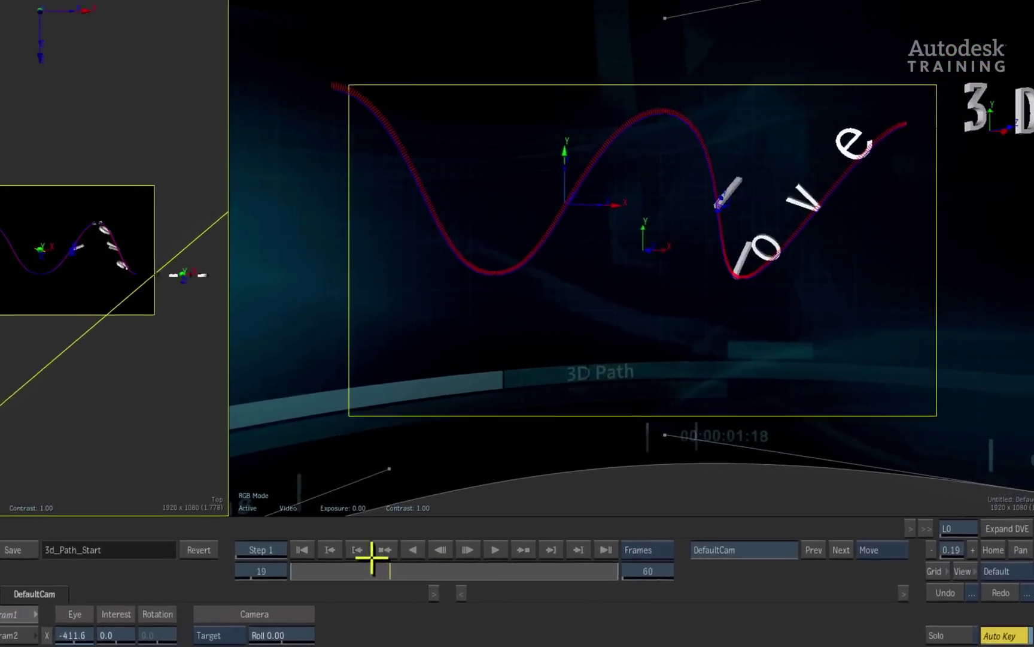
drag(372, 557, 395, 558)
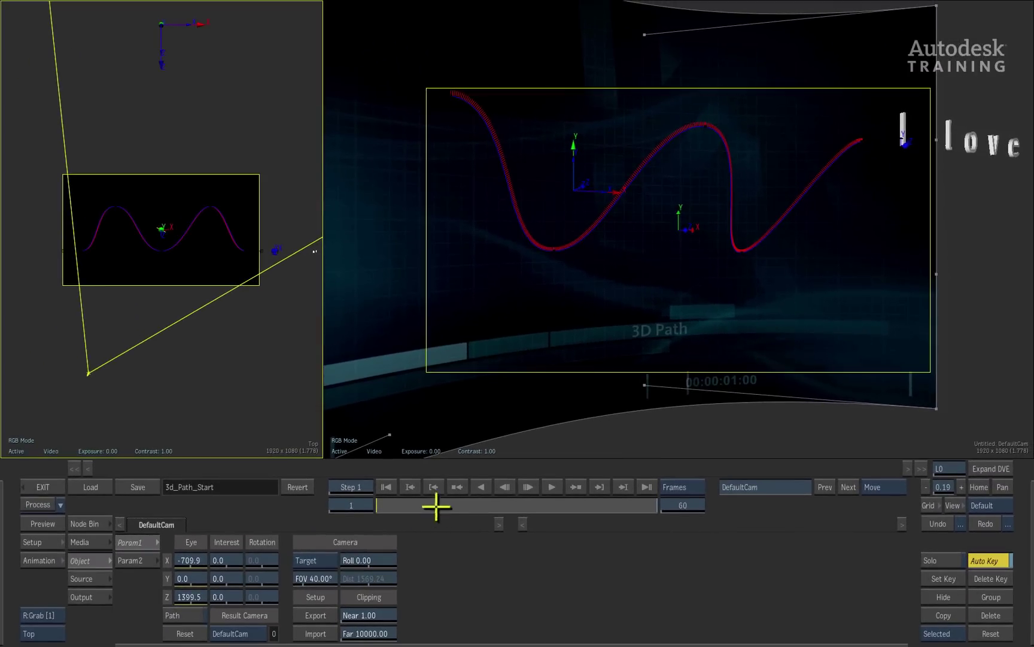
- Select path1, set the aligned axis to X, and switch path alignment to Align Off
click(513, 206)
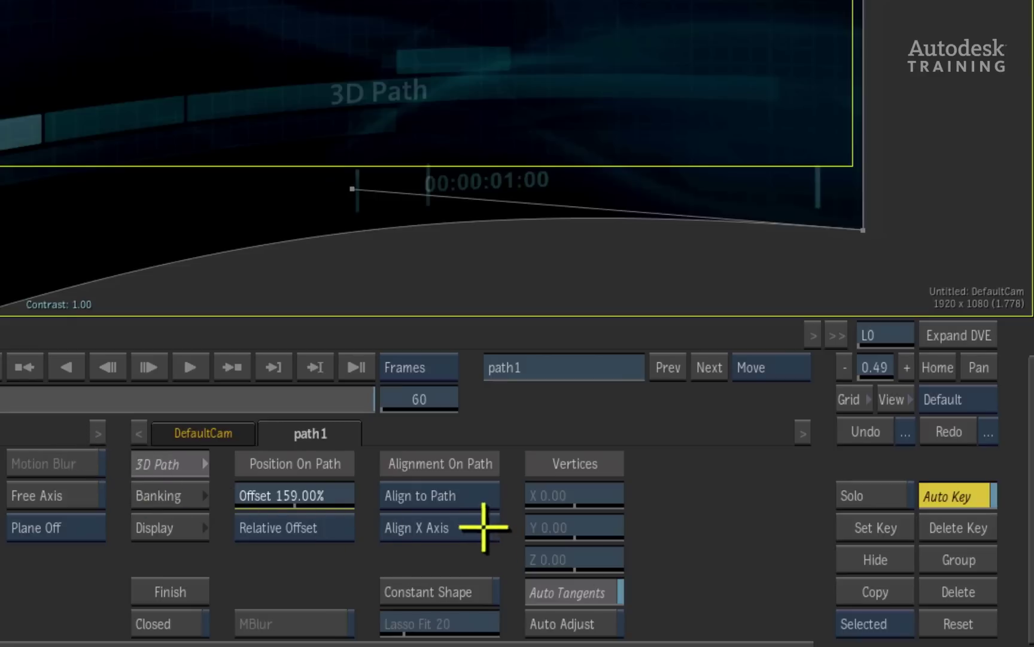
click(720, 577)
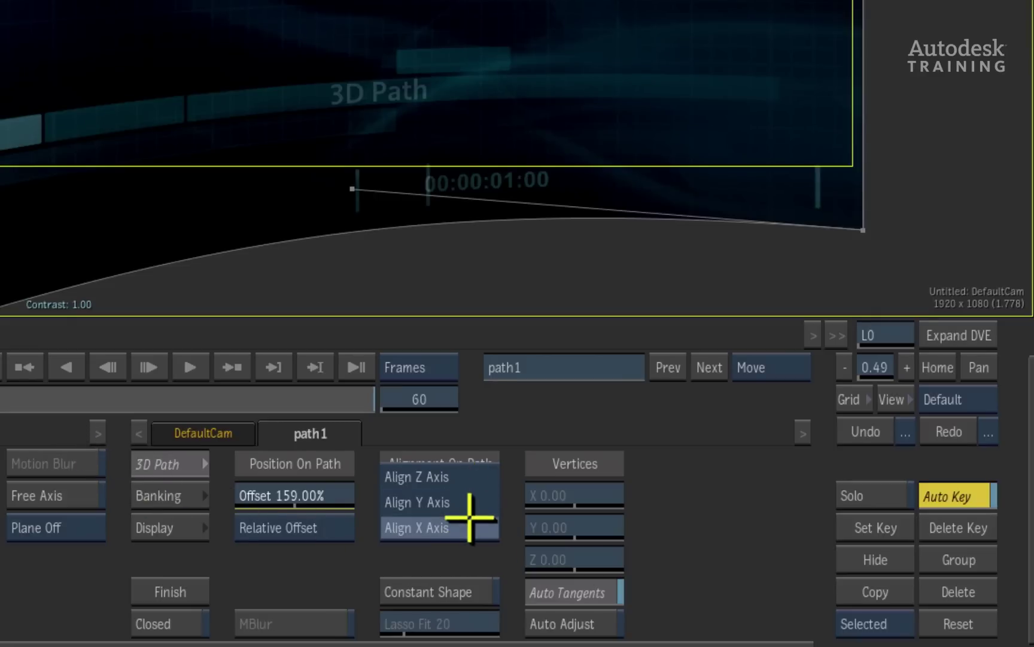
click(467, 527)
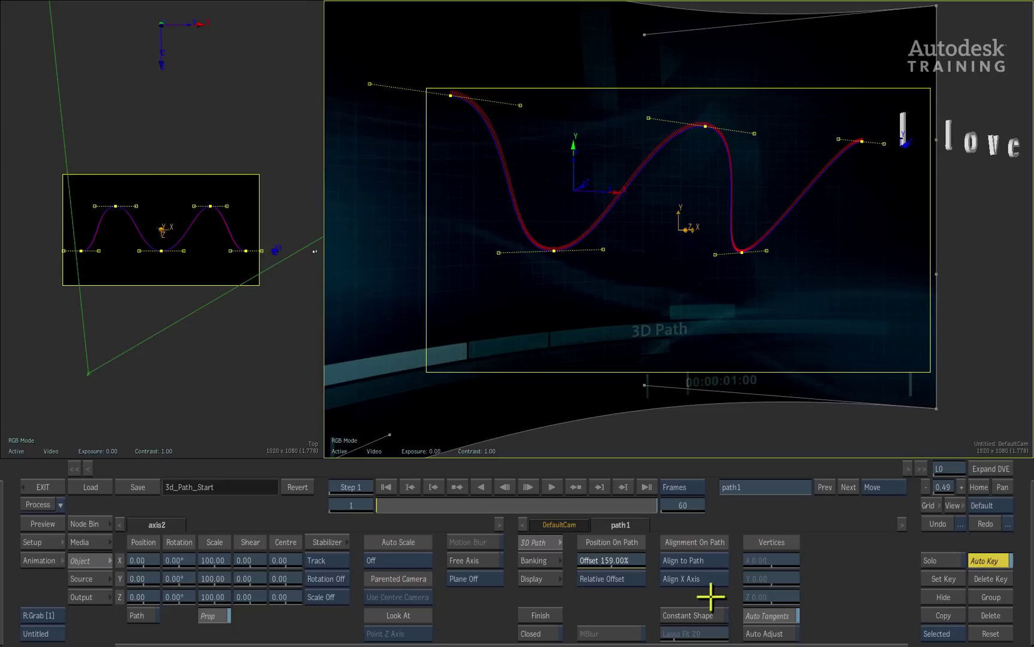
click(717, 561)
- Check the letters at frame 30, switch path1 alignment to Look At, and open the Node Bin
click(720, 572)
drag(425, 507, 310, 509)
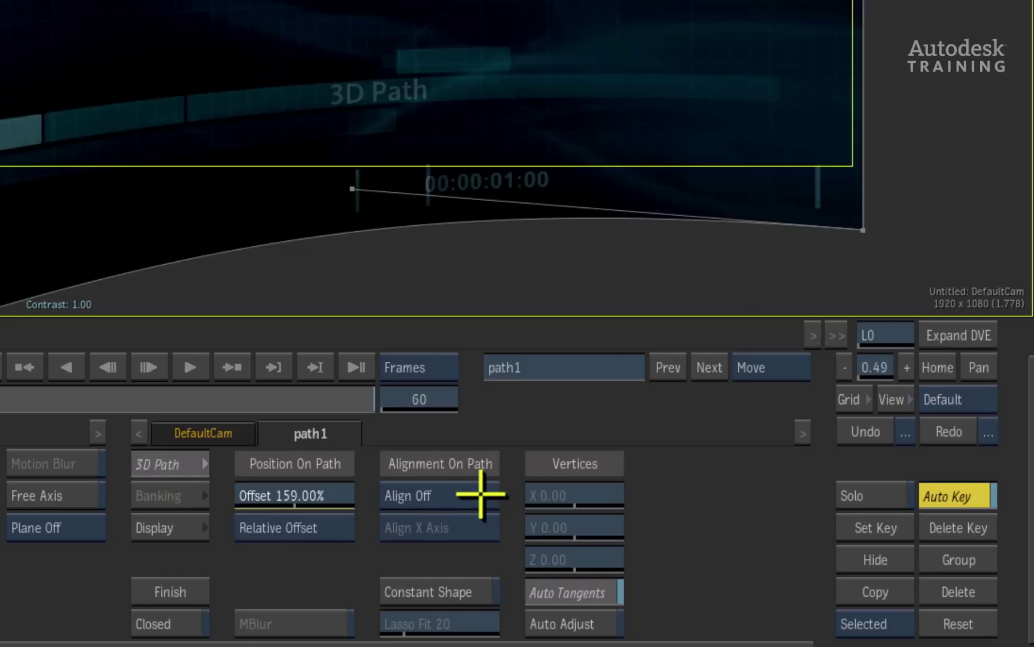
click(481, 494)
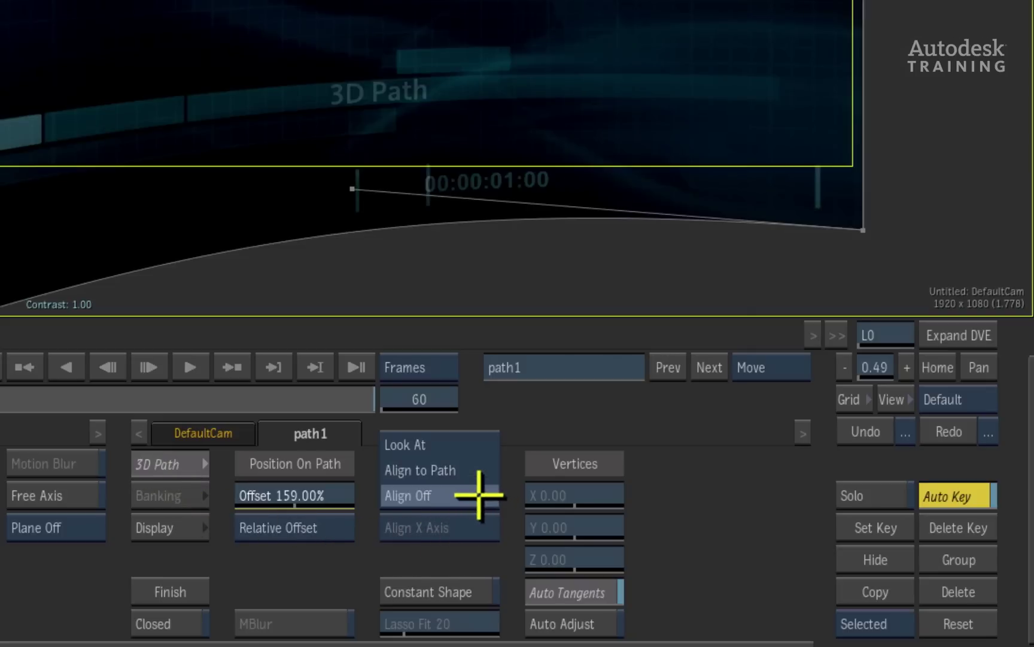
click(468, 444)
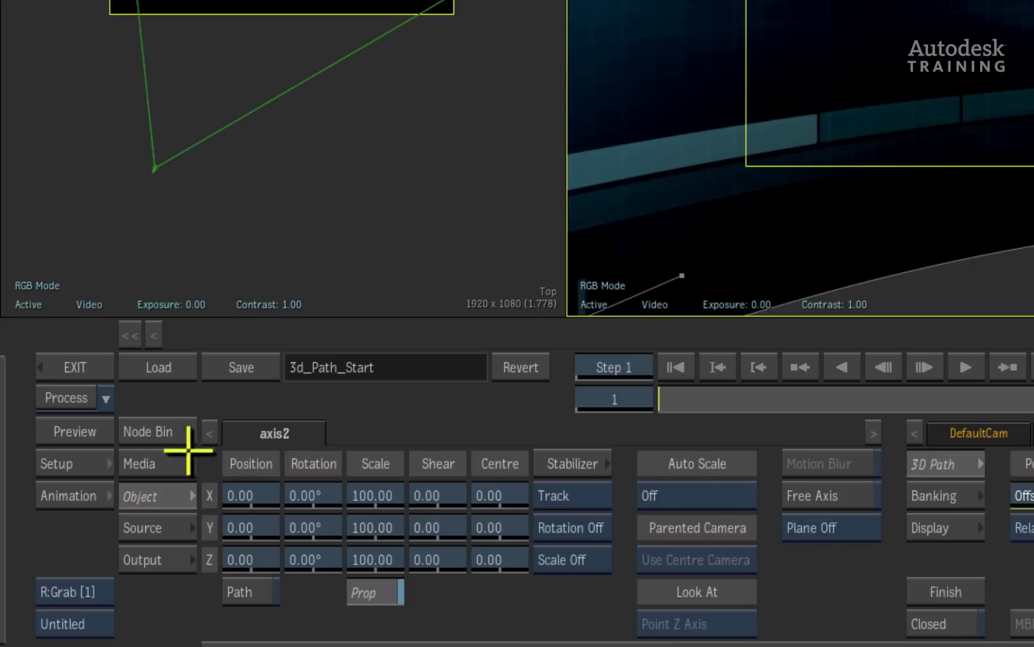
click(150, 431)
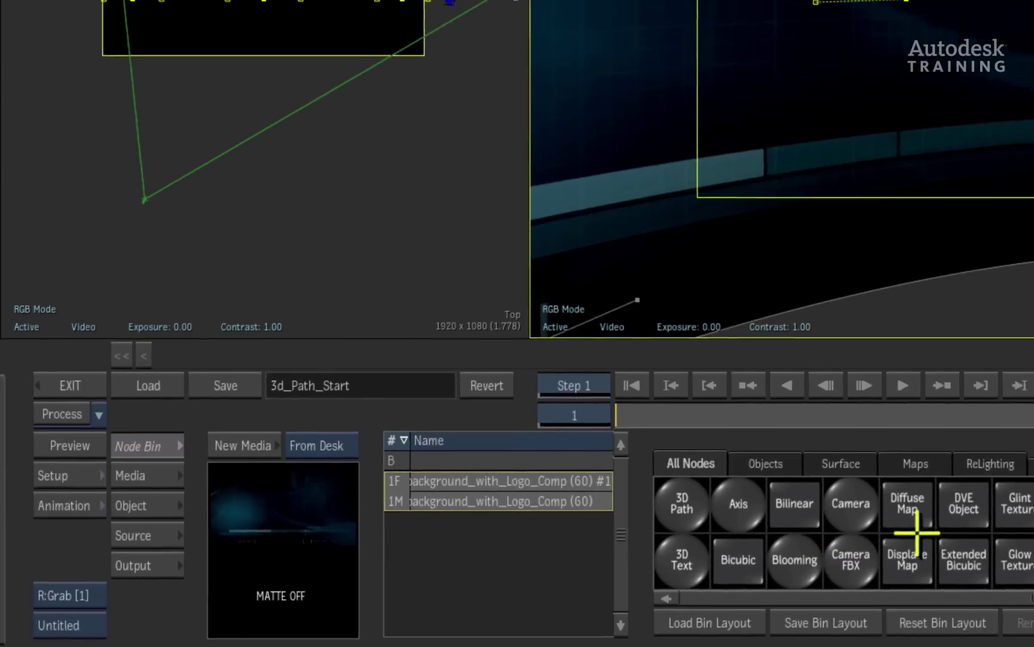
- Add a Light node, light1, from the Node Bin and return to the Schematic
scroll(1018, 551, right, 1)
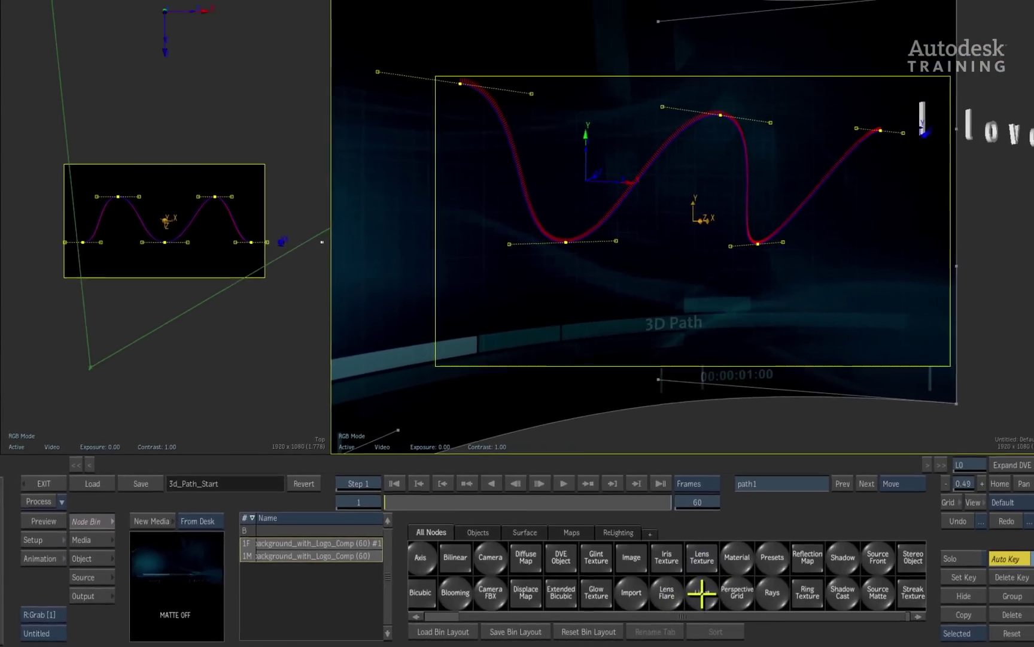
click(702, 593)
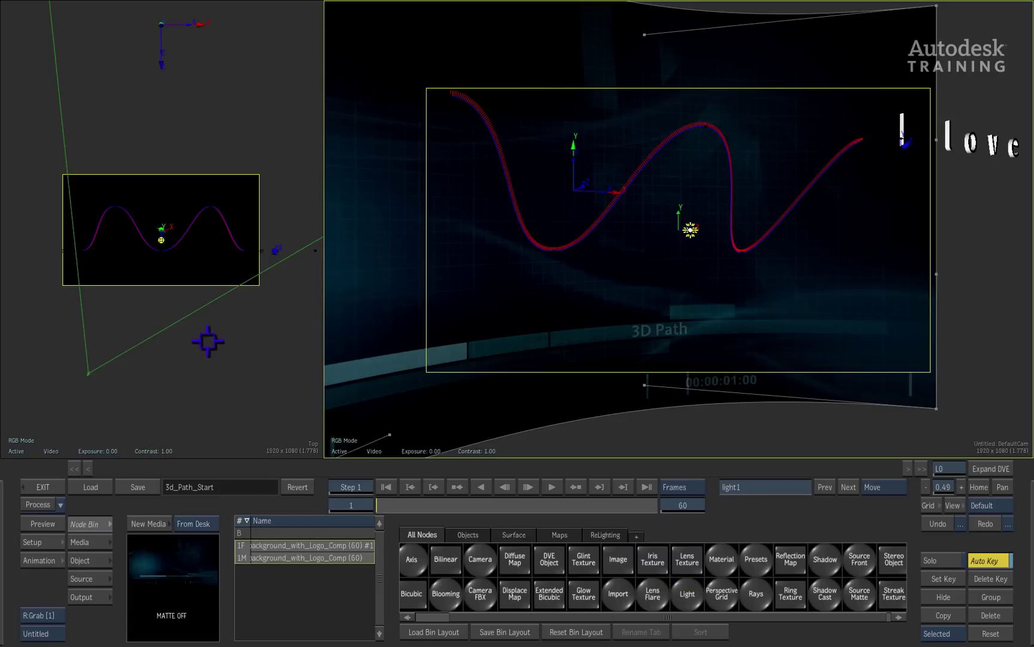
key(Escape)
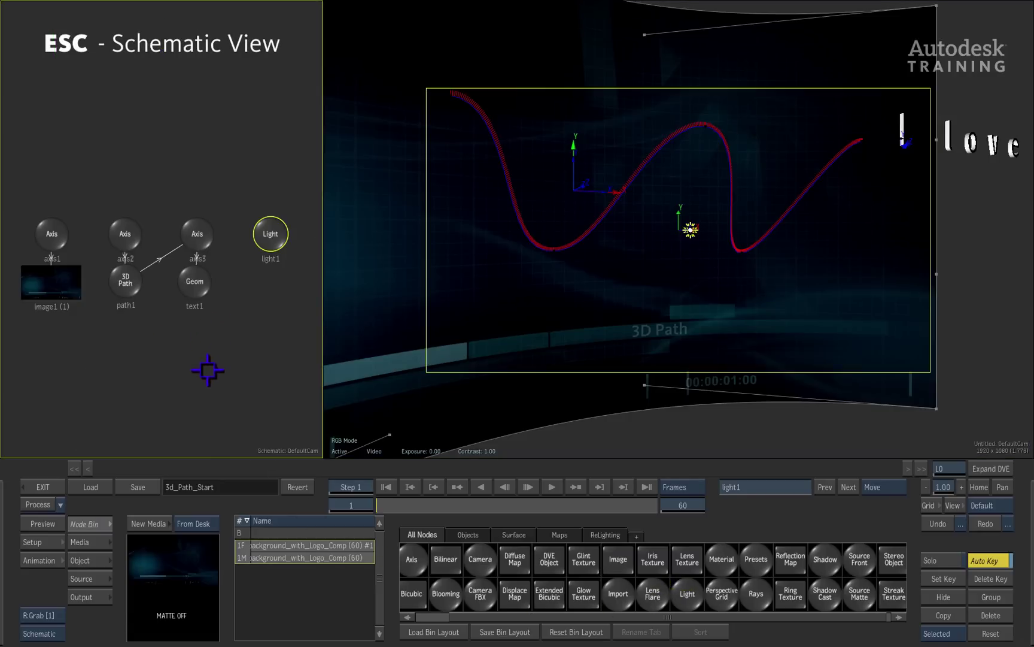
- Place light1 below path1 in the schematic and switch to Look At linking mode
drag(296, 249, 153, 372)
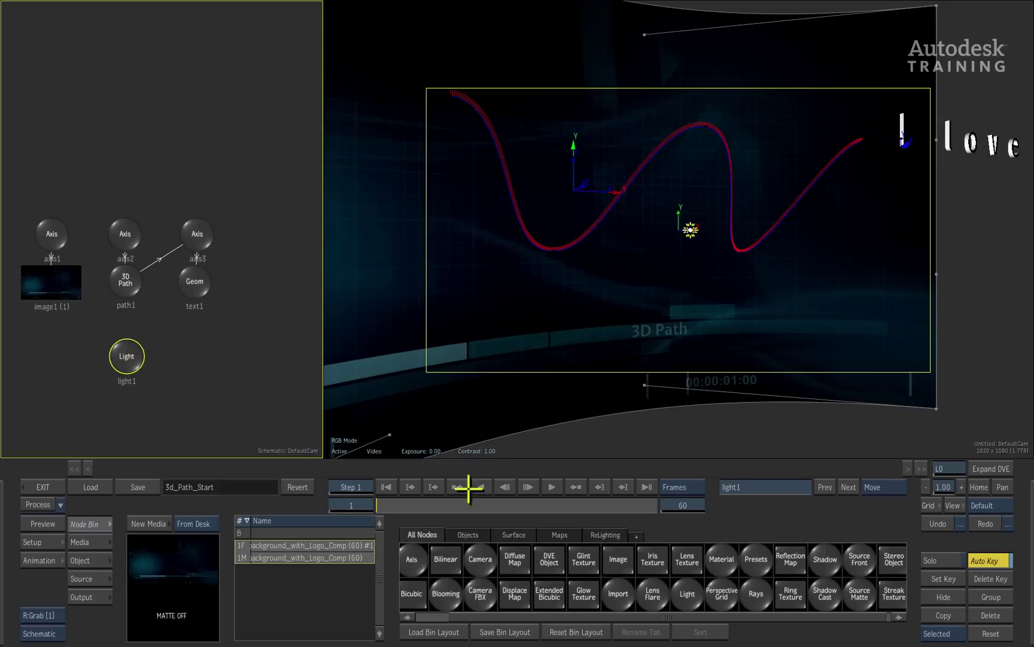
click(887, 487)
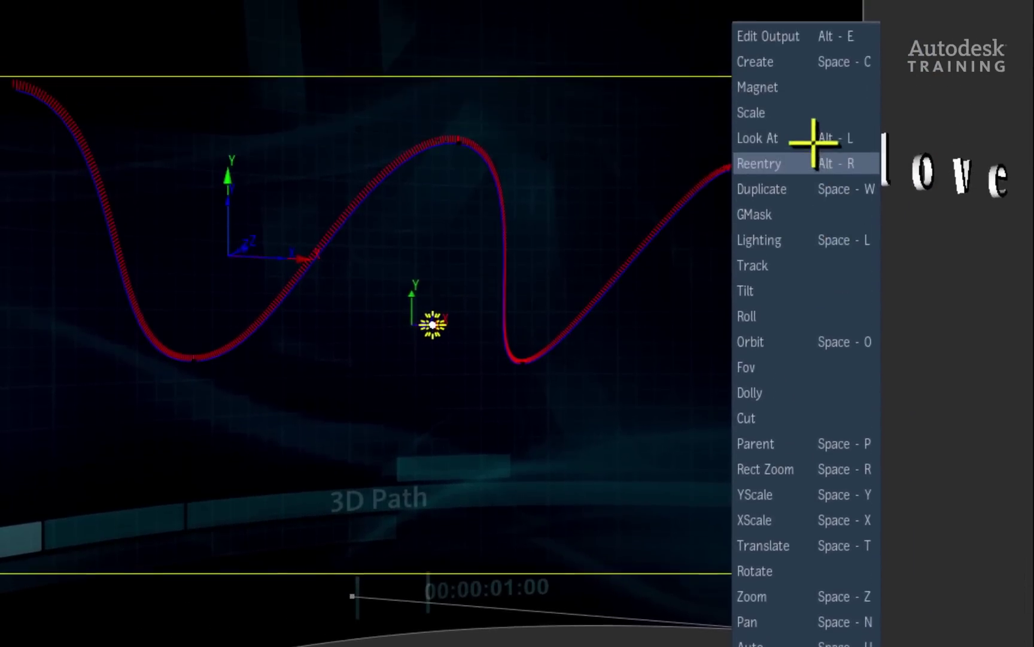
click(813, 145)
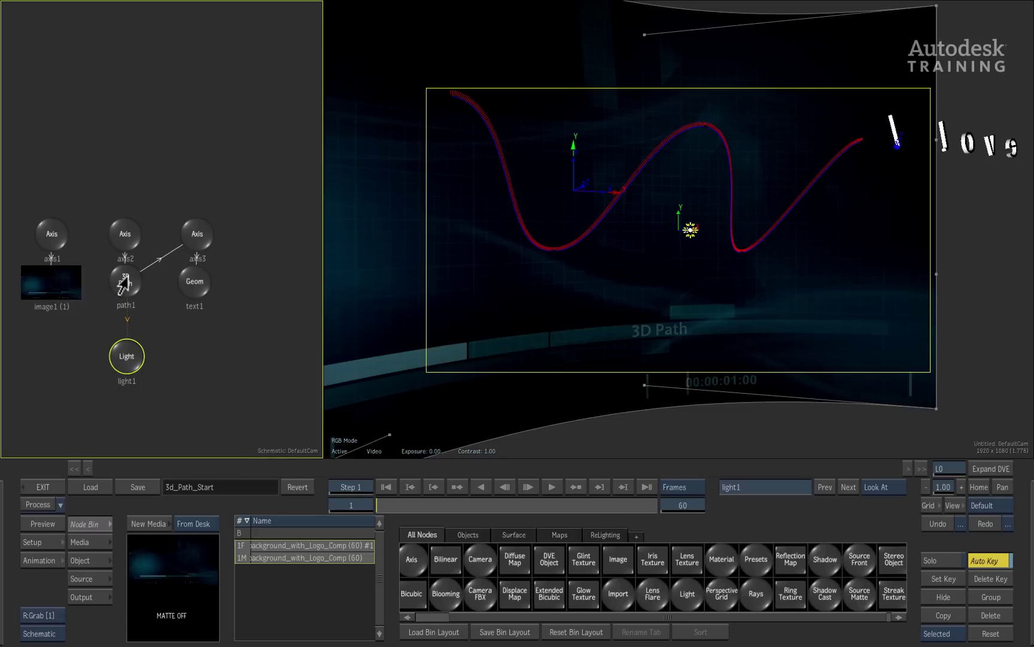
- Change path1's look-at axis from Point X Axis to Point Z Axis
click(123, 281)
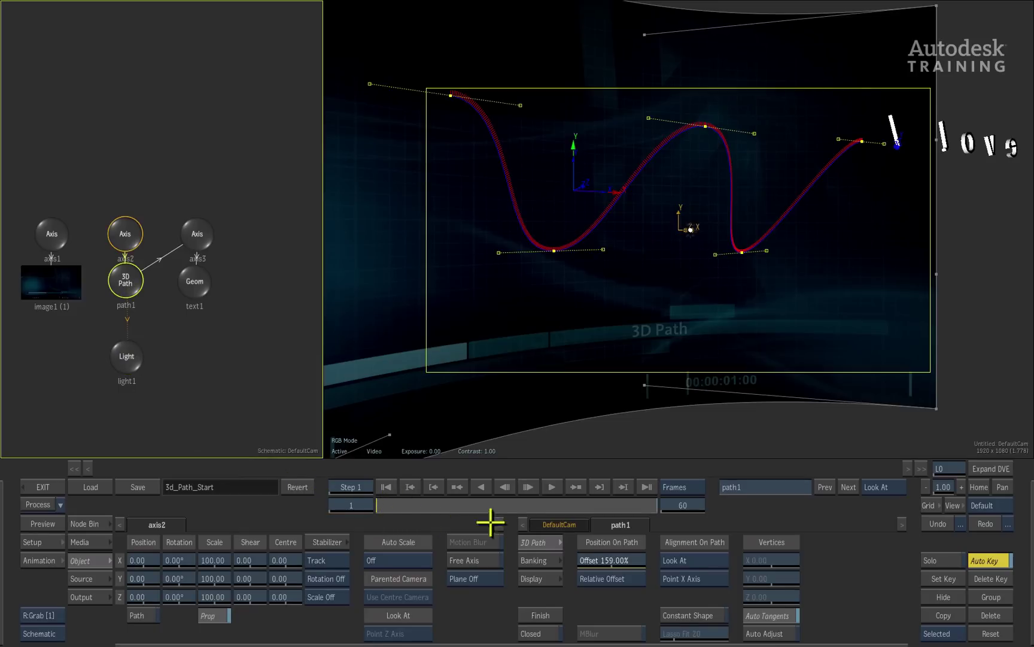
click(716, 576)
click(715, 548)
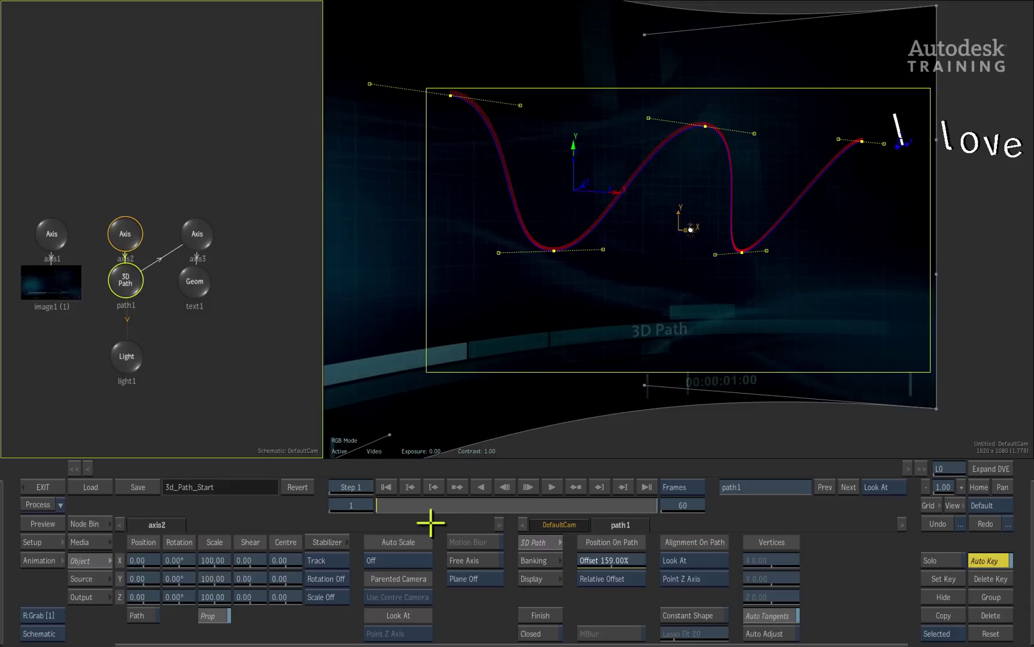
- At frame 32, set light1's Z position to 498.00
drag(392, 504, 524, 505)
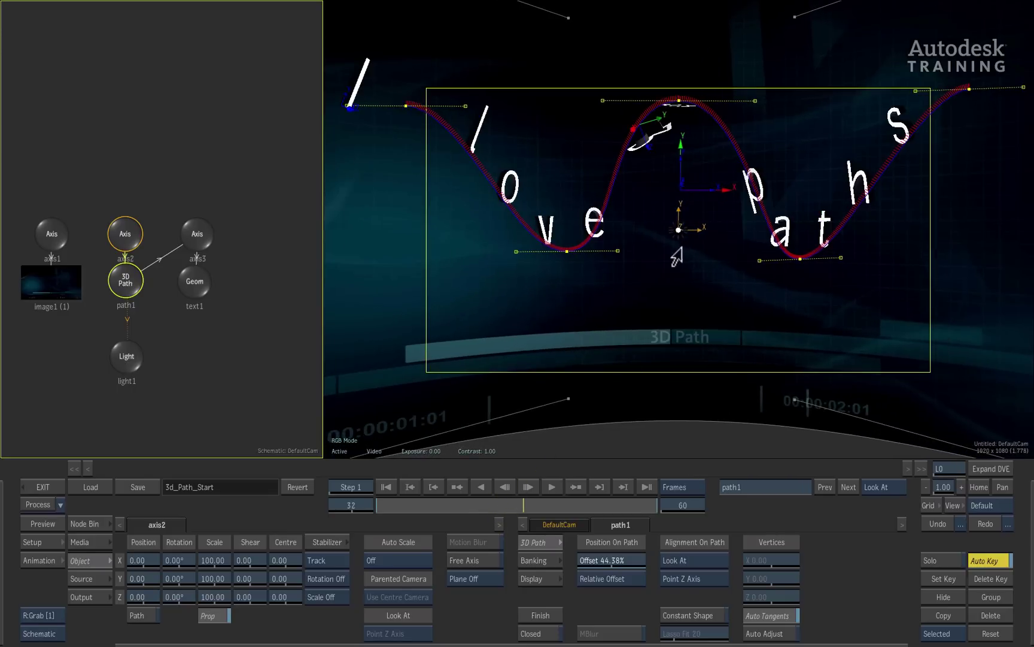
click(124, 357)
drag(319, 596, 363, 510)
- In Top view, move light1 to X -341.79, Z 850.30, lower a path peak, and preview playback
key(shift+4)
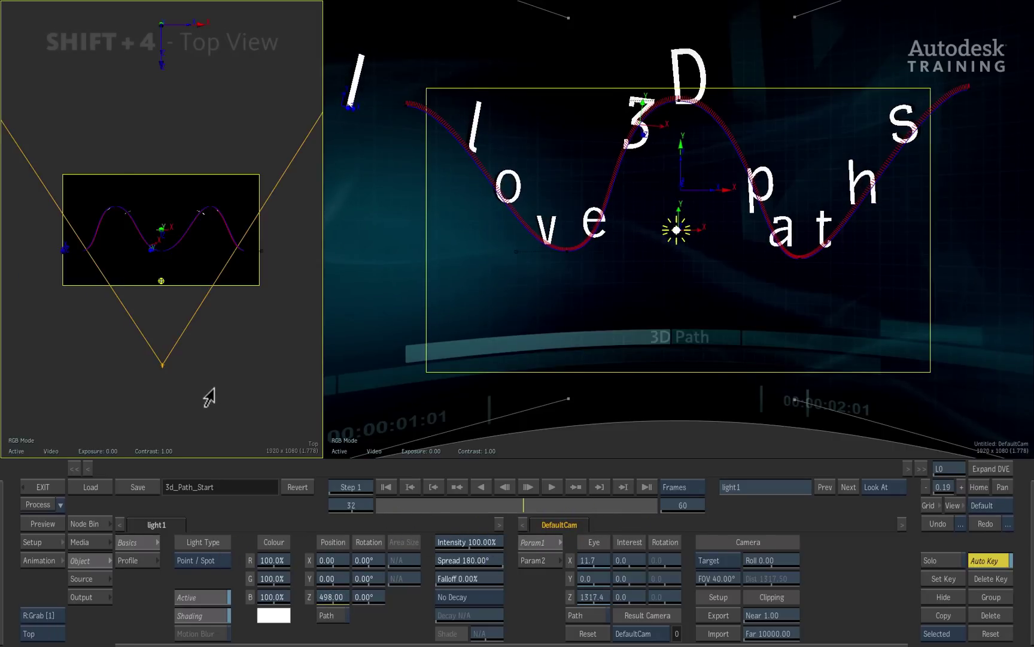
drag(161, 281, 126, 316)
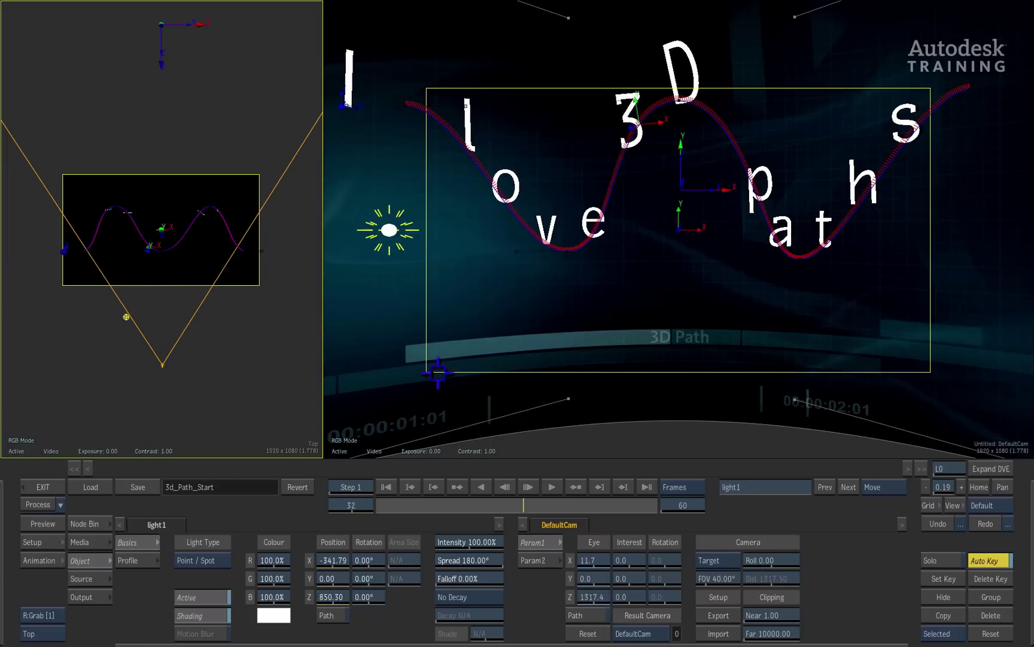
click(611, 225)
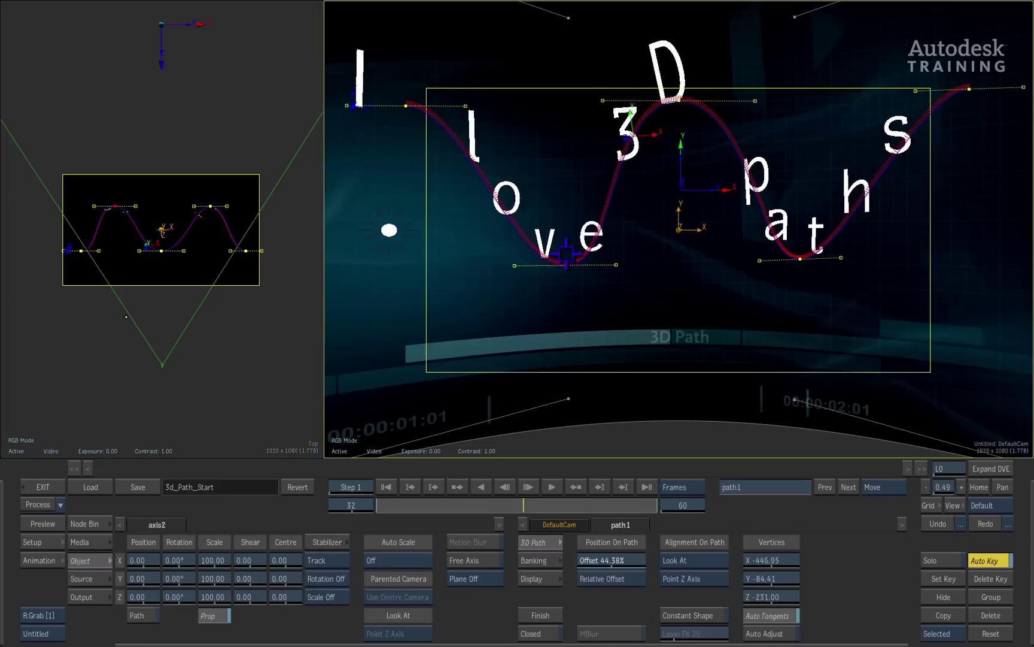
drag(672, 106, 680, 137)
key(space)
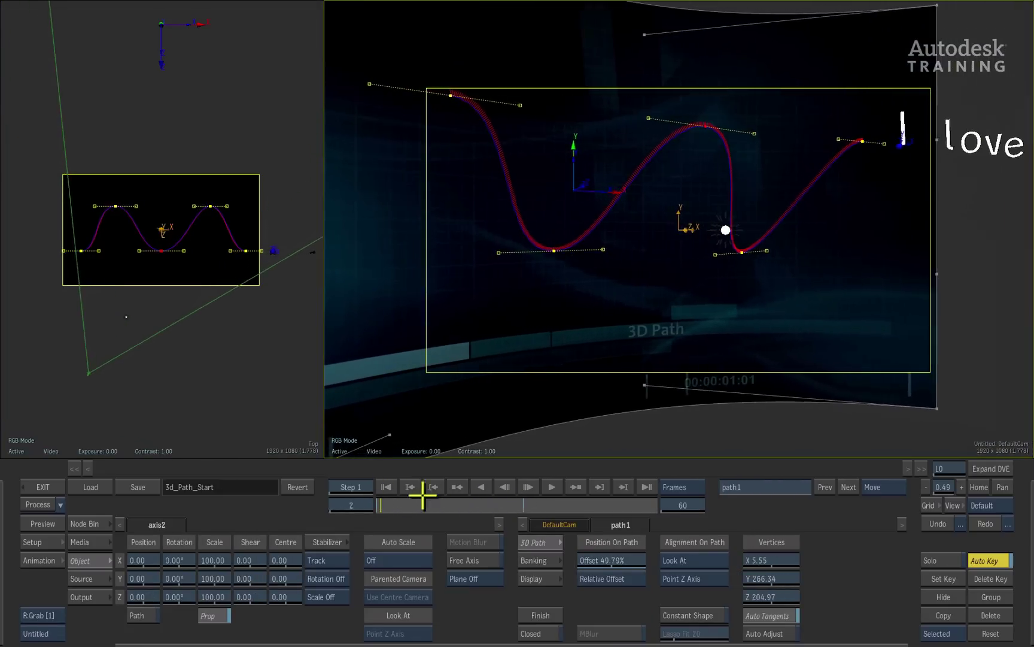
click(514, 484)
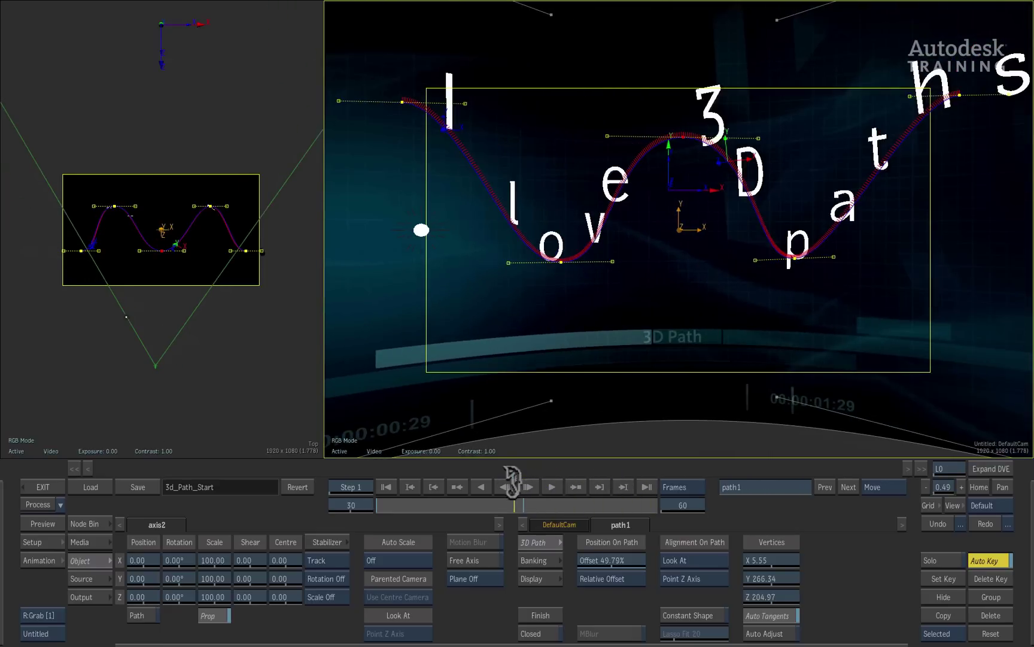